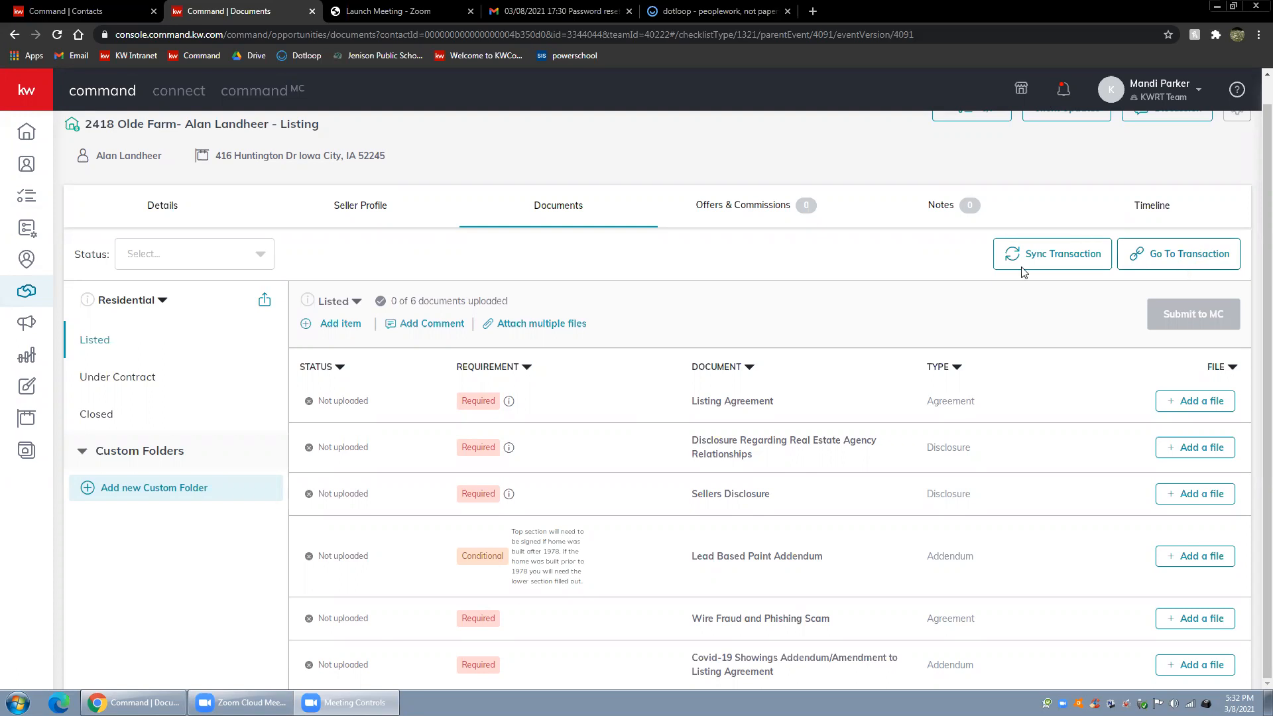
Open the listing's linked transaction in dotloop and review its documents and people, closing the duplicate dotloop page
{"action": "left_click", "coordinate": [1203, 259]}
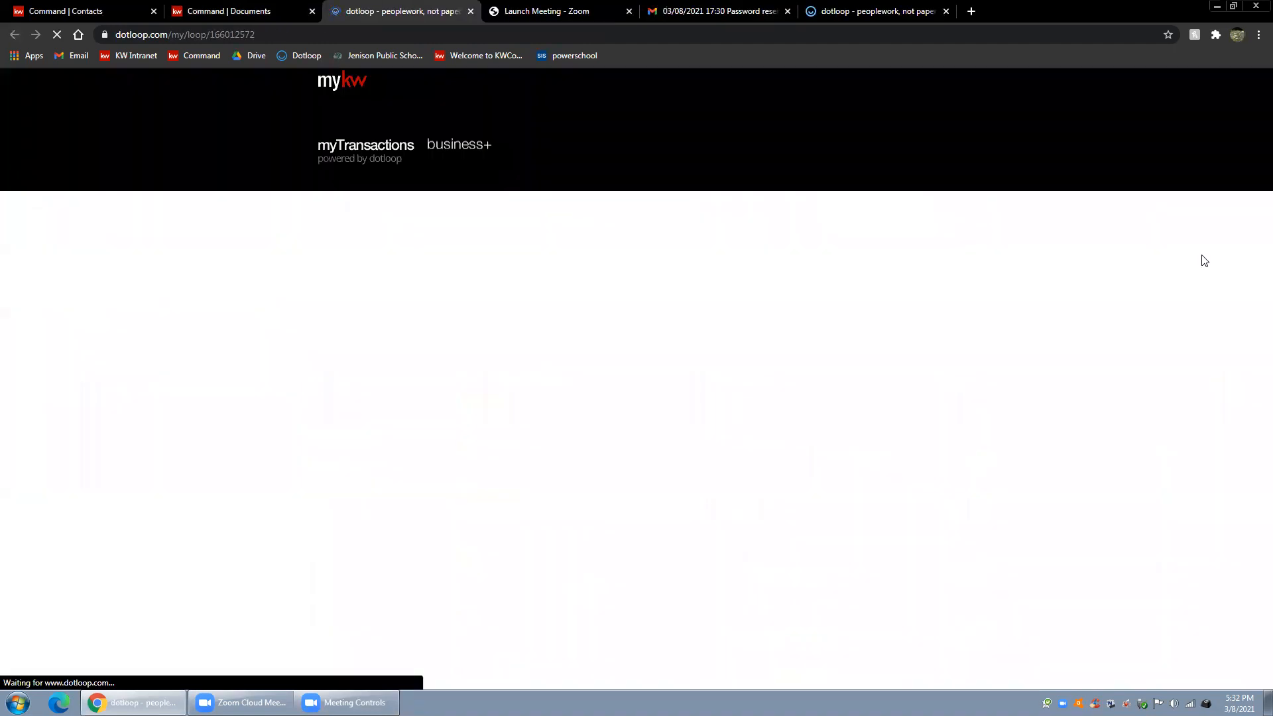
{"action": "left_click", "coordinate": [946, 11]}
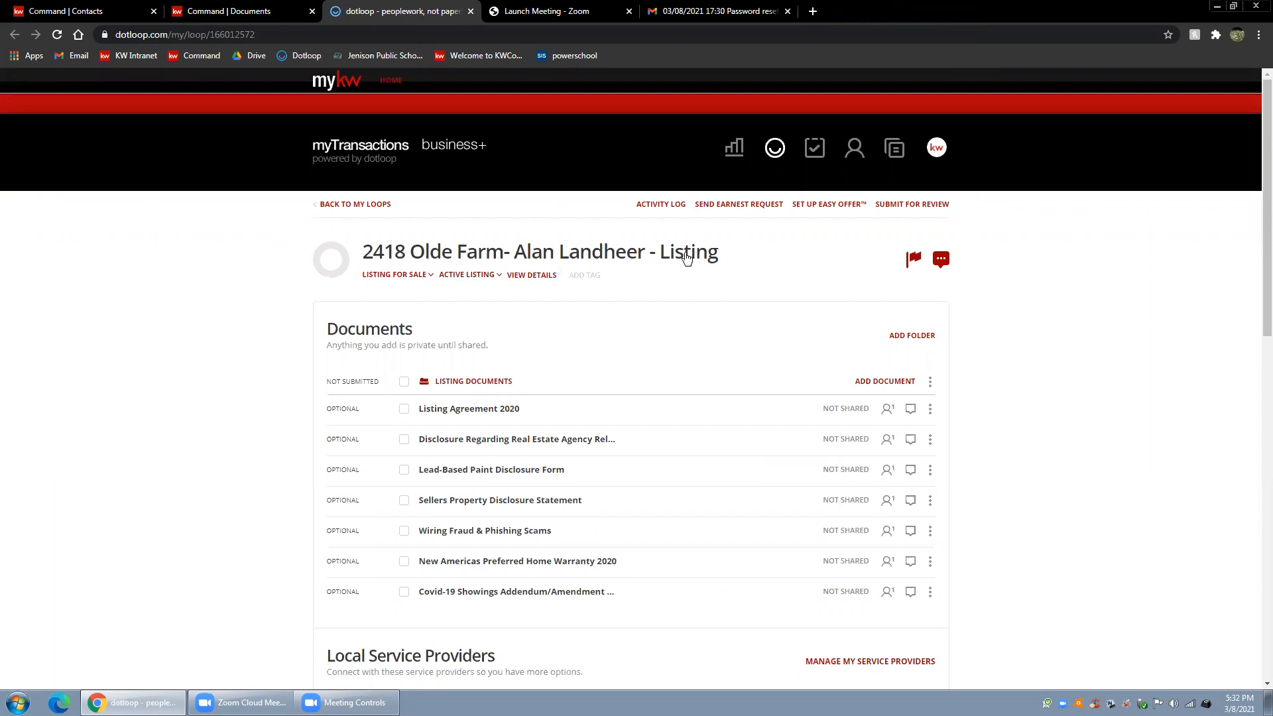
{"action": "scroll", "coordinate": [393, 477], "scroll_direction": "down", "scroll_amount": 5}
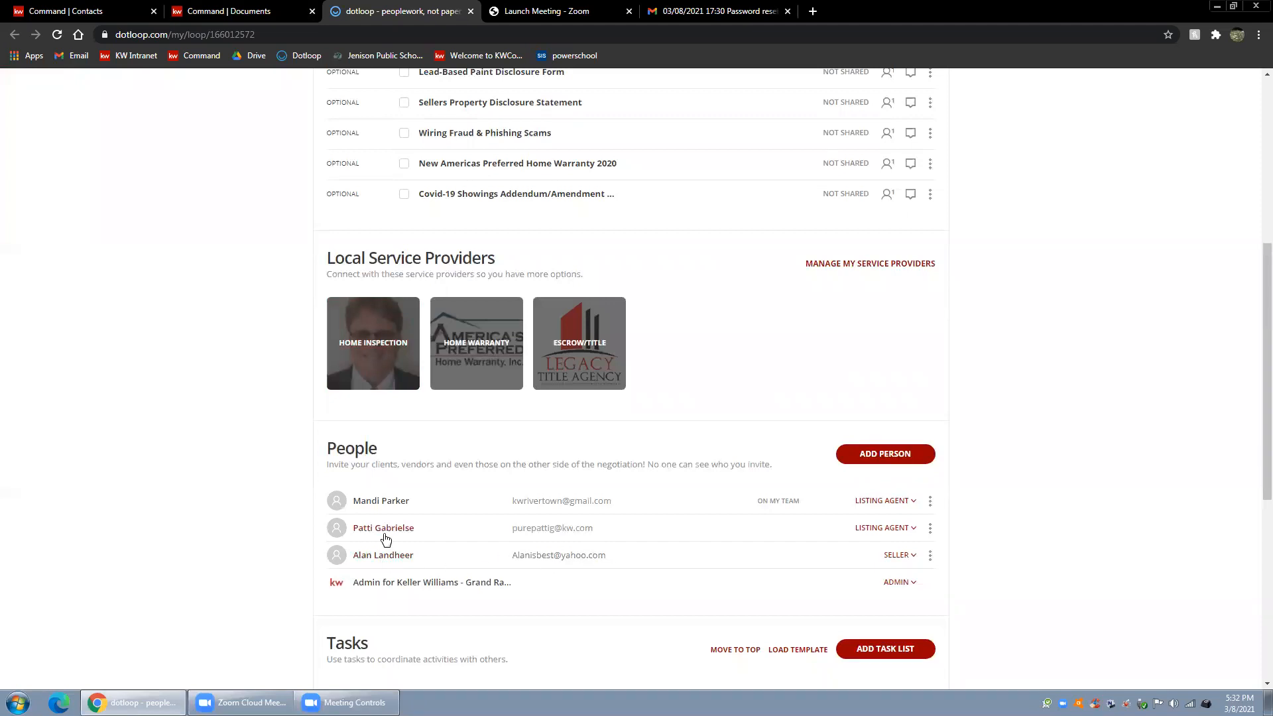
{"action": "scroll", "coordinate": [199, 527], "scroll_direction": "up", "scroll_amount": 4}
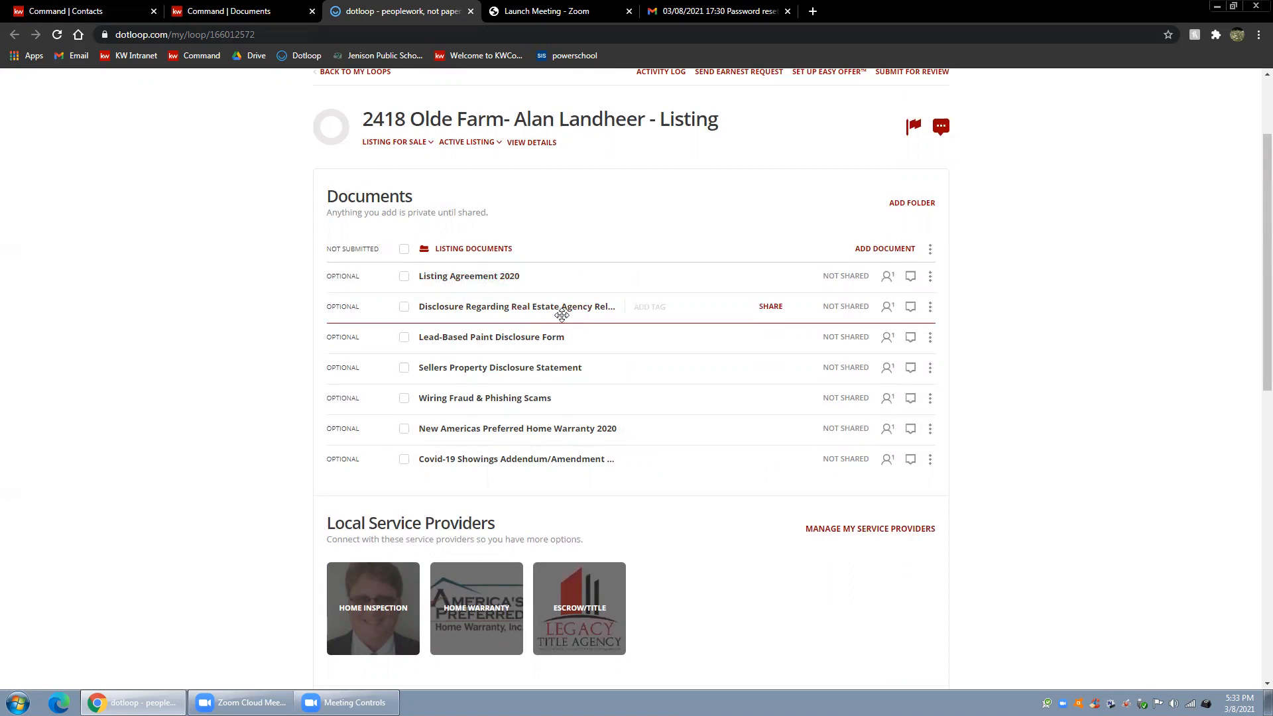
{"action": "scroll", "coordinate": [758, 370], "scroll_direction": "up", "scroll_amount": 2}
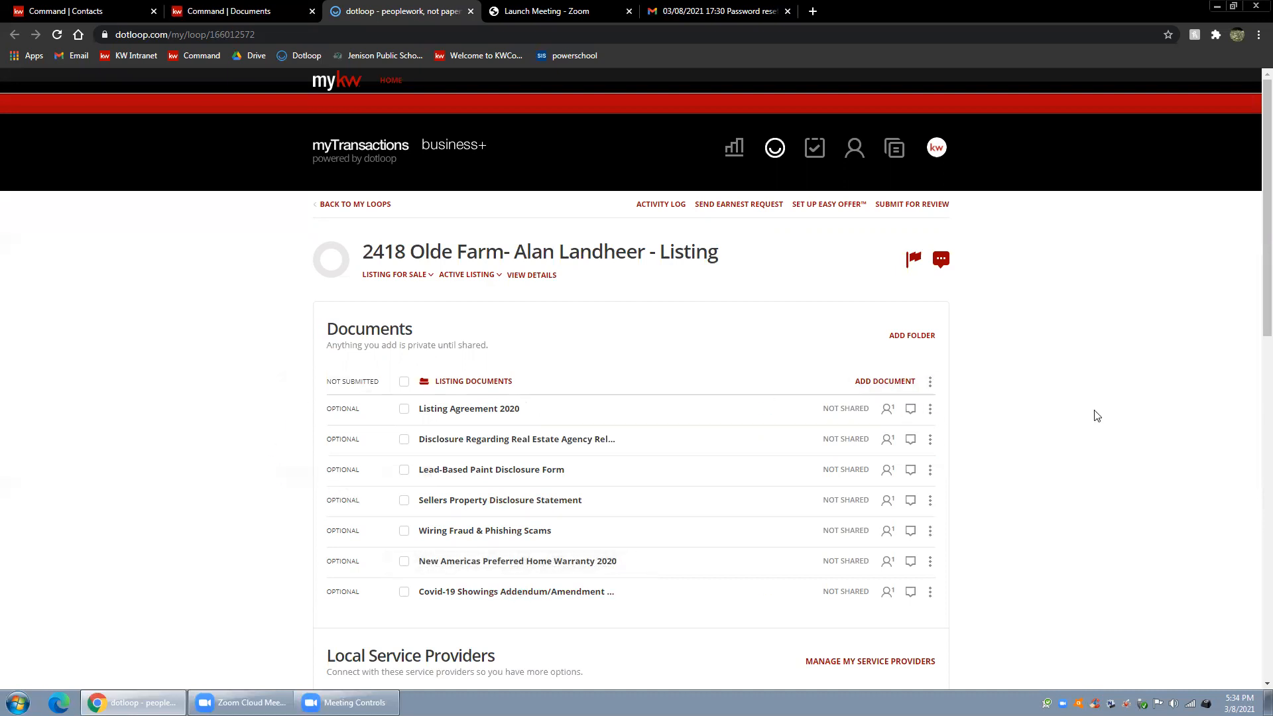
Rename the Listing Agreement 2020 document as "Listing Agreement 2020 - FE"
{"action": "left_click", "coordinate": [930, 408]}
{"action": "left_click", "coordinate": [918, 437]}
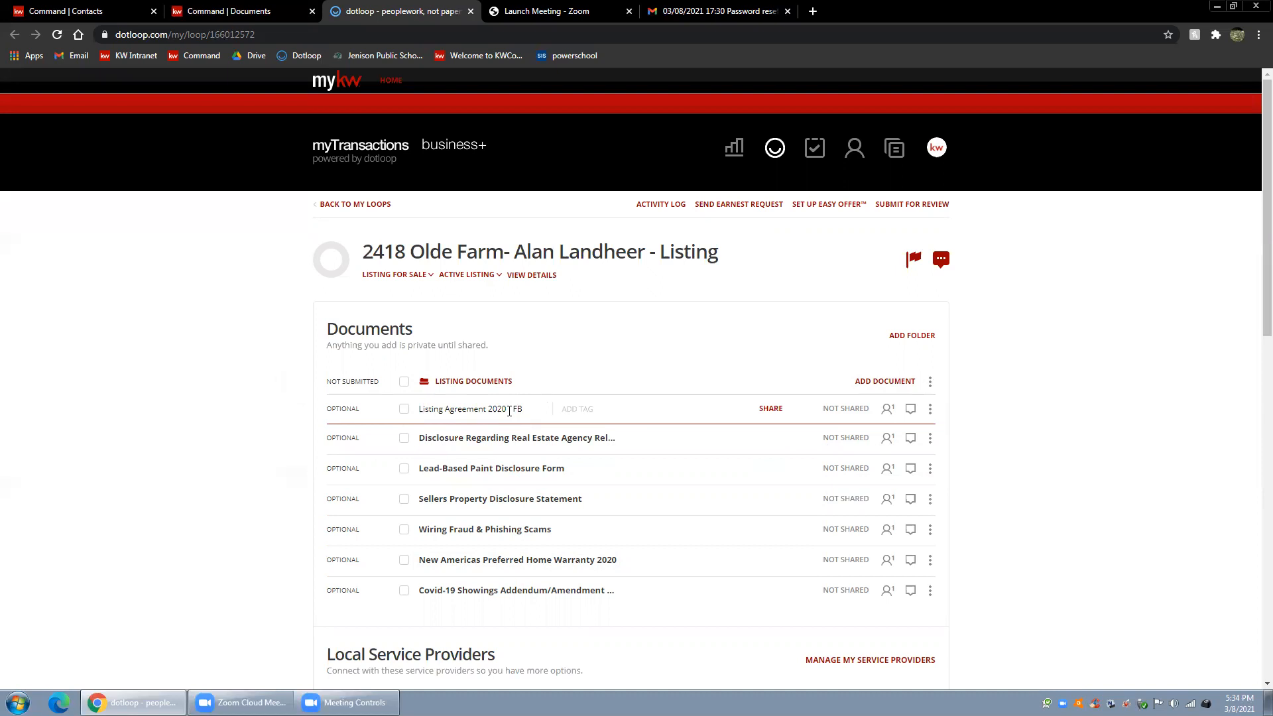
{"action": "left_click", "coordinate": [509, 411]}
{"action": "type", "text": "-"}
{"action": "key", "text": "Return"}
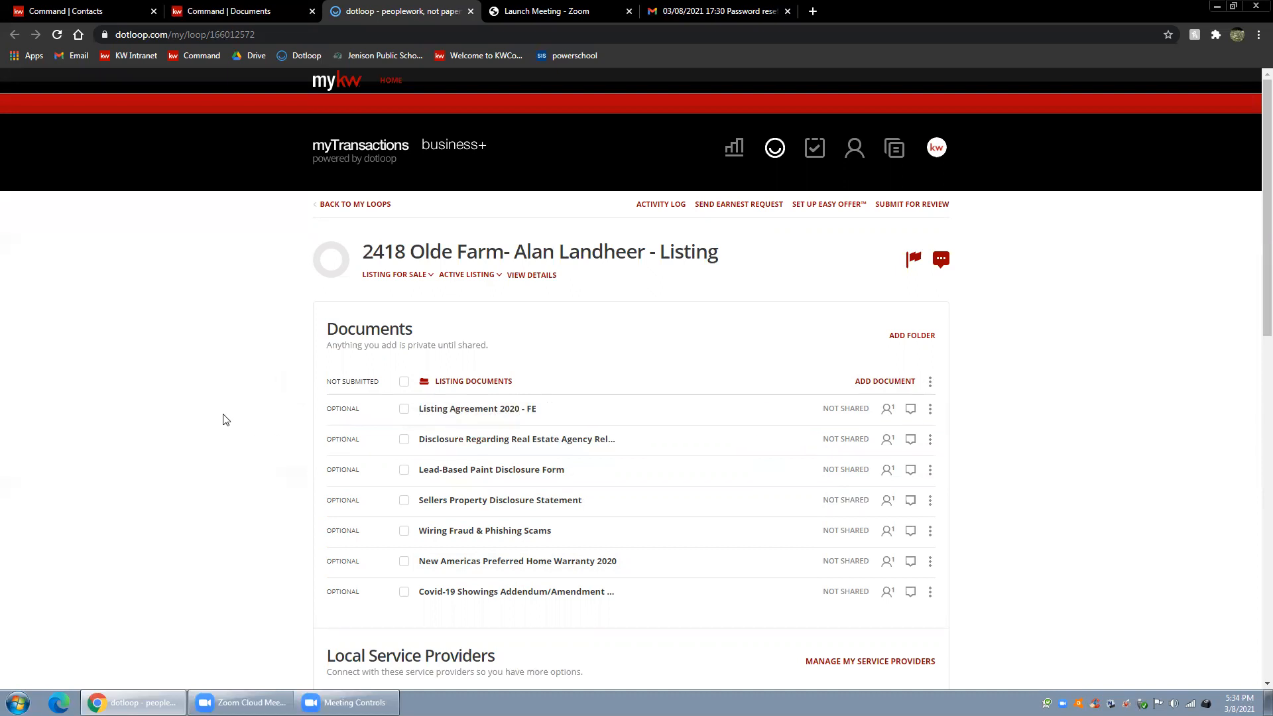
Add a document folder named "FE" and move Listing Agreement 2020 - FE into it
{"action": "left_click", "coordinate": [923, 337]}
{"action": "left_click_drag", "start_coordinate": [484, 380], "coordinate": [350, 368]}
{"action": "type", "text": "FE"}
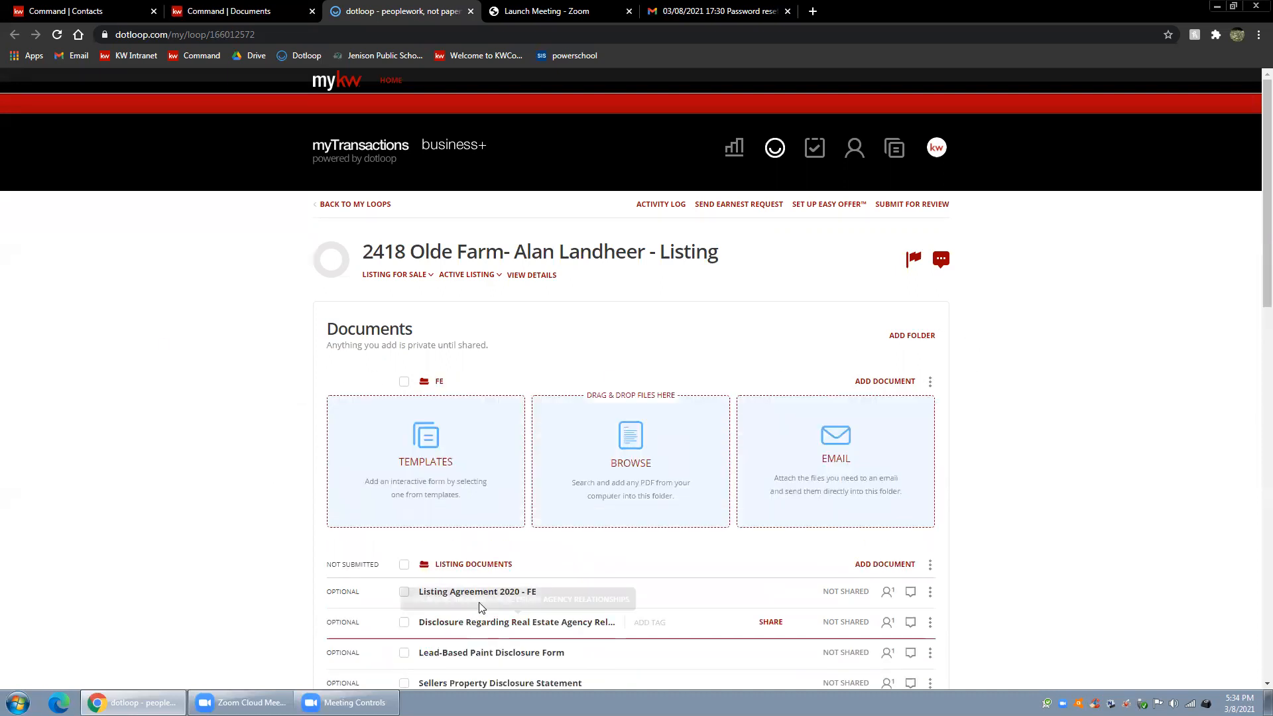
{"action": "left_click_drag", "start_coordinate": [464, 591], "coordinate": [428, 521]}
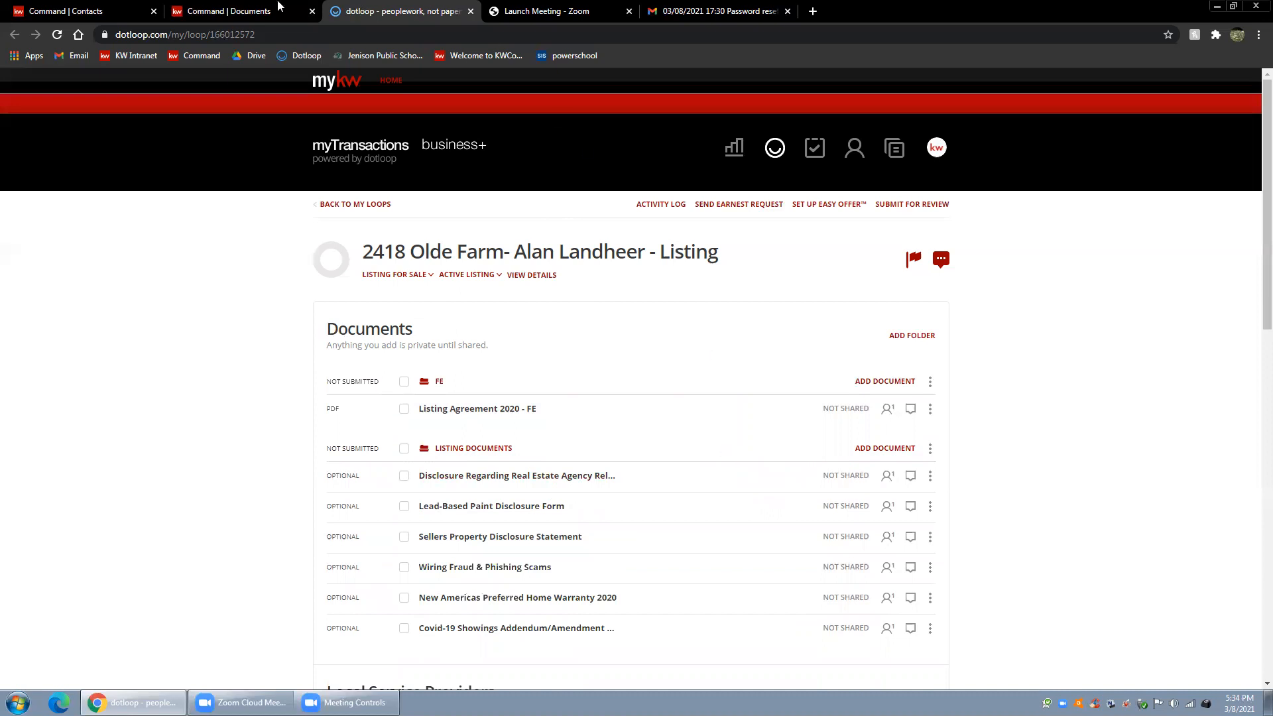
Switch to Command and assign the dotloop file Listing Agreement 2020 - FE.pdf to the Listing Agreement requirement in the Listed checklist
{"action": "left_click", "coordinate": [251, 9]}
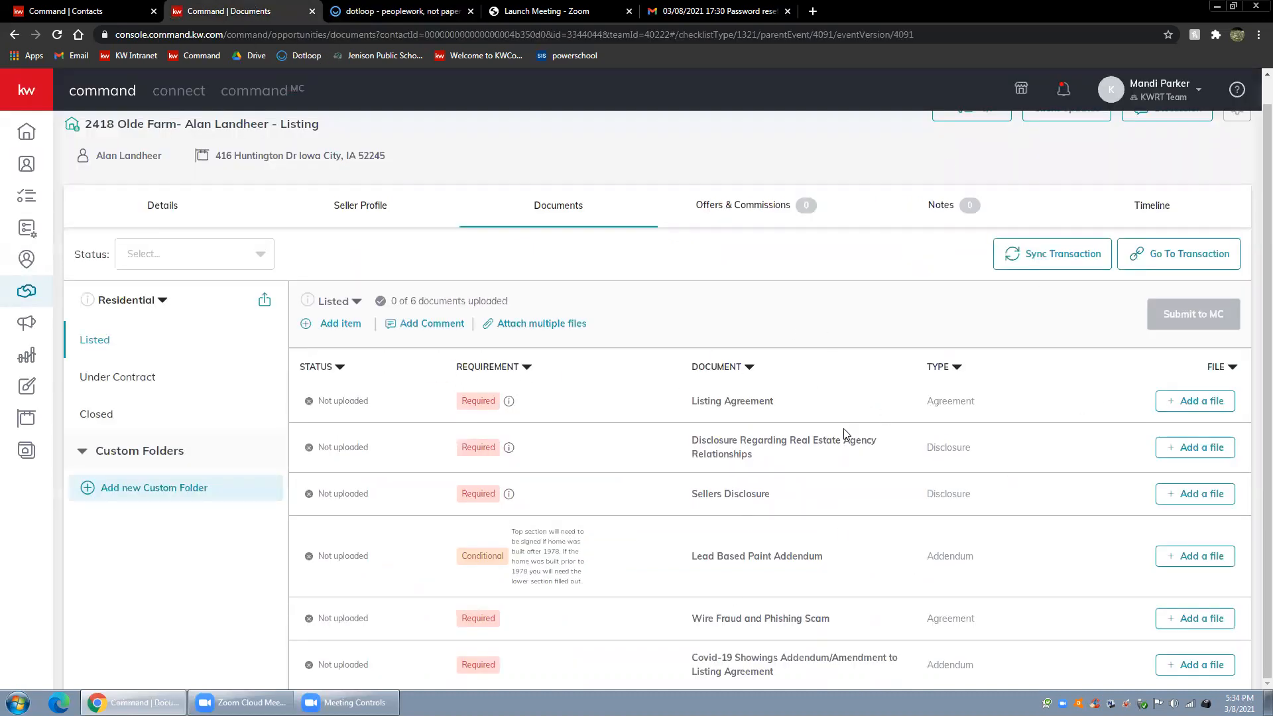
{"action": "left_click", "coordinate": [1195, 402]}
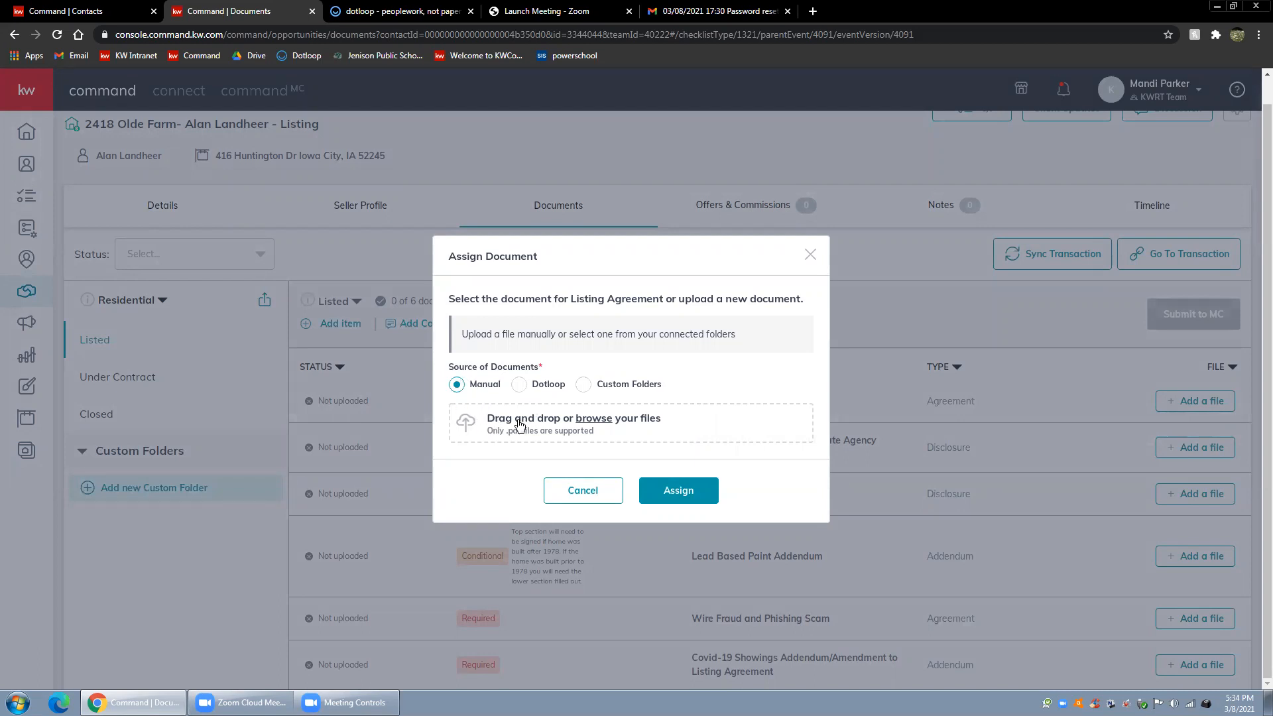
{"action": "left_click", "coordinate": [520, 386]}
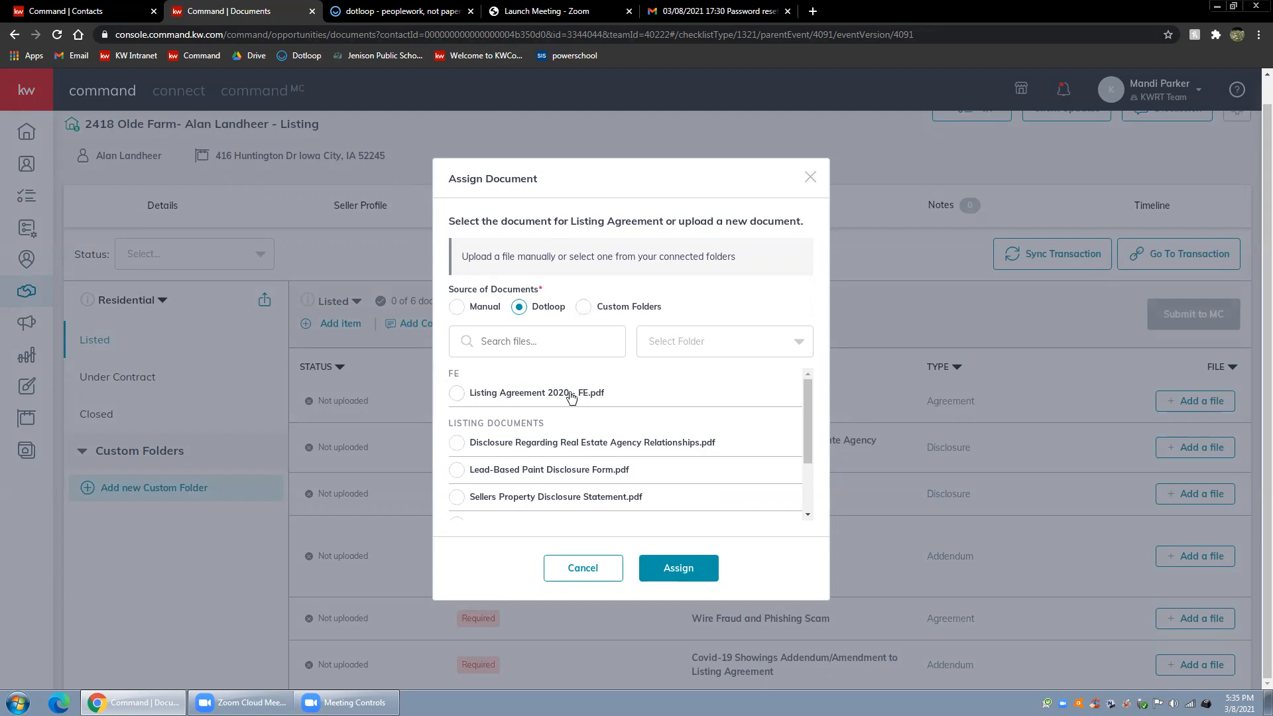
{"action": "left_click", "coordinate": [458, 394]}
{"action": "scroll", "coordinate": [542, 423], "scroll_direction": "down", "scroll_amount": 3}
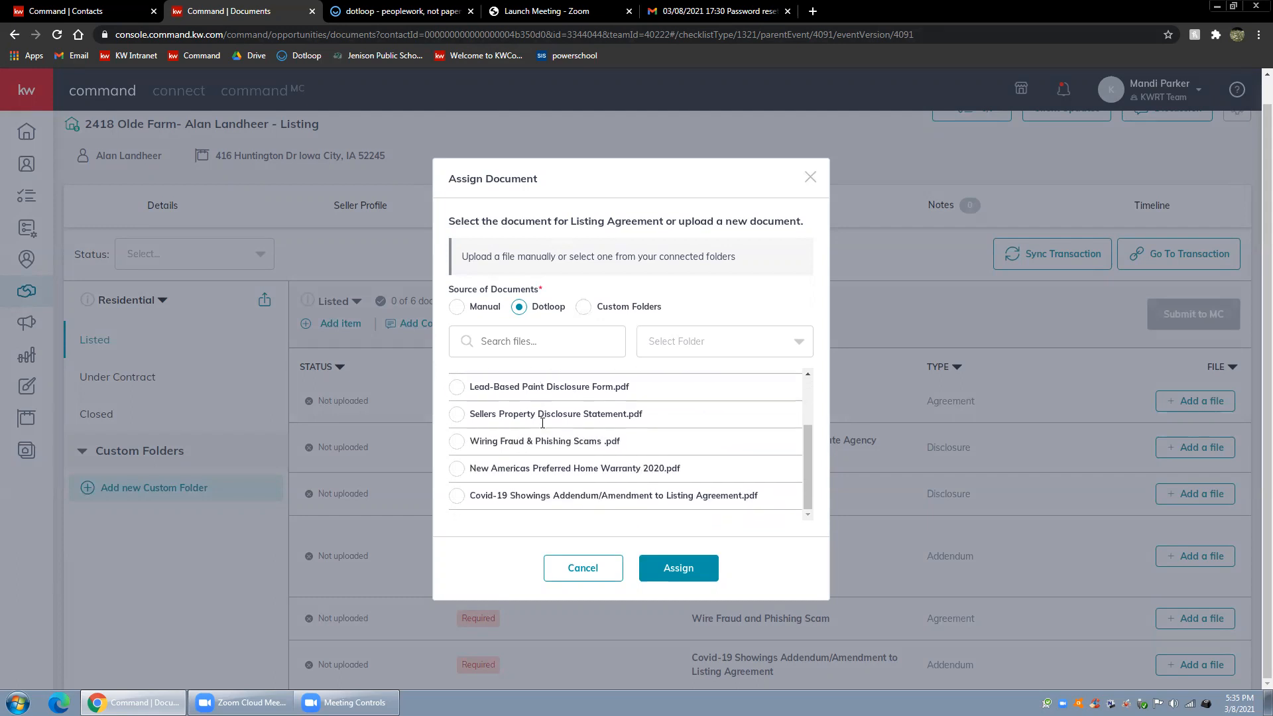
{"action": "scroll", "coordinate": [582, 467], "scroll_direction": "up", "scroll_amount": 3}
{"action": "scroll", "coordinate": [583, 468], "scroll_direction": "up", "scroll_amount": 1}
{"action": "left_click", "coordinate": [663, 572]}
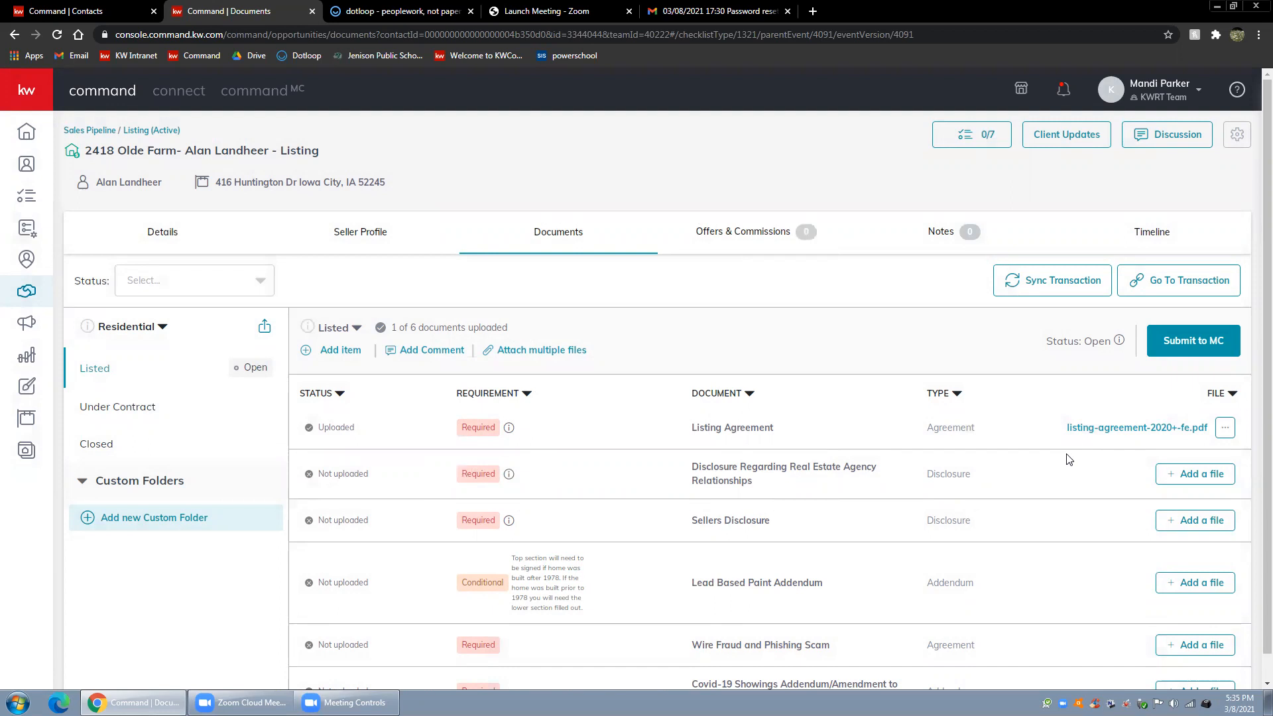
Preview the uploaded listing agreement PDF, look through its contents, and close the preview
{"action": "left_click", "coordinate": [1111, 427]}
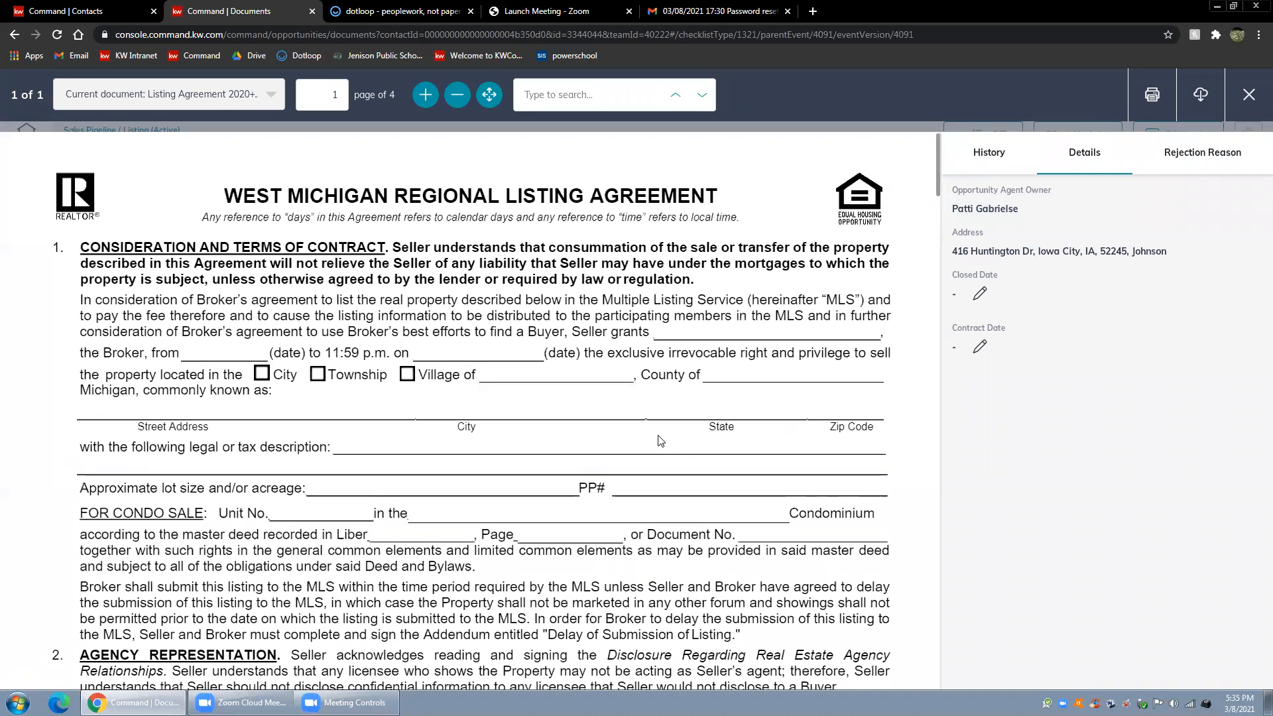
{"action": "scroll", "coordinate": [660, 440], "scroll_direction": "down", "scroll_amount": 4}
{"action": "scroll", "coordinate": [660, 441], "scroll_direction": "up", "scroll_amount": 5}
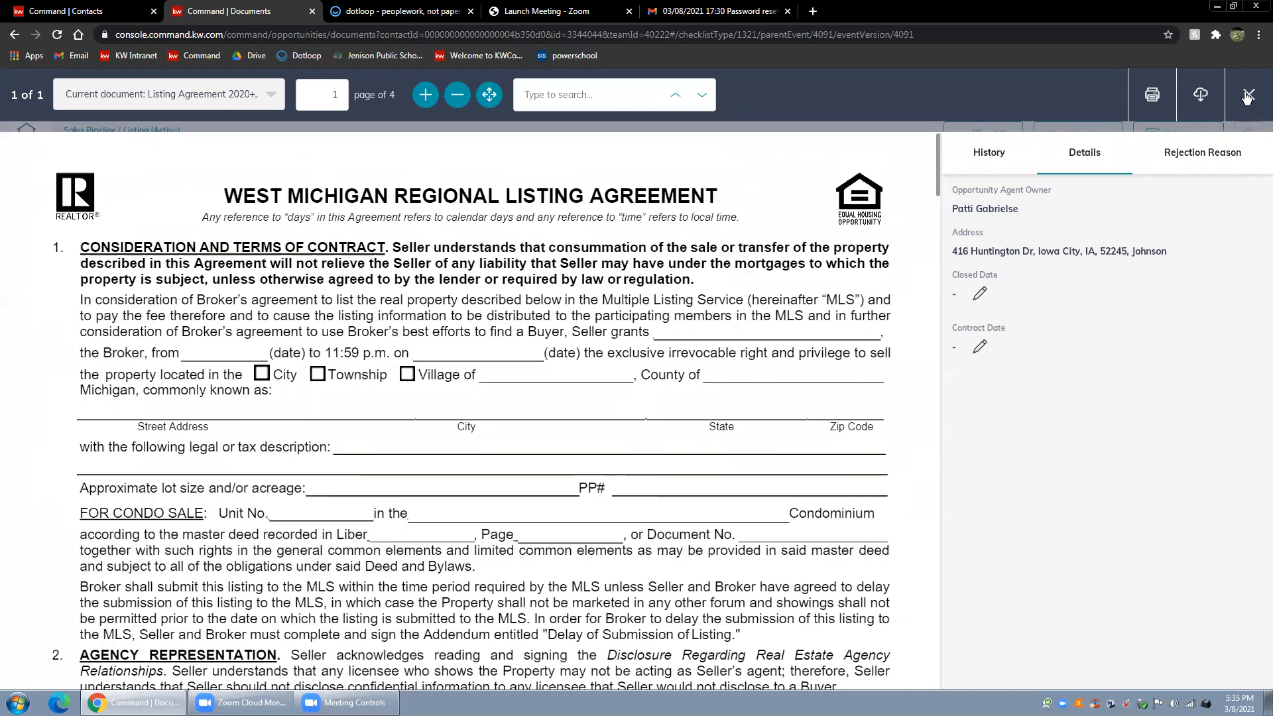
{"action": "left_click", "coordinate": [1249, 94]}
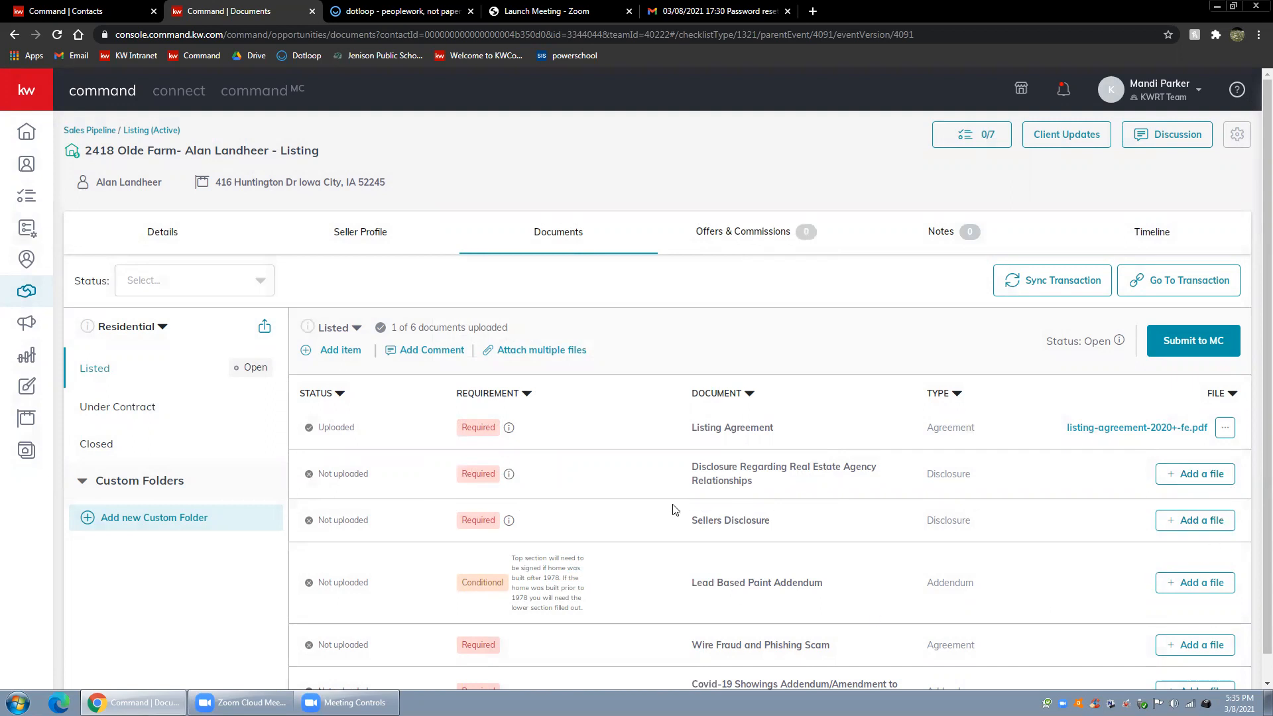
Look over the Listed checklist and view its Submit to MC confirmation, closing it without submitting
{"action": "scroll", "coordinate": [755, 538], "scroll_direction": "down", "scroll_amount": 1}
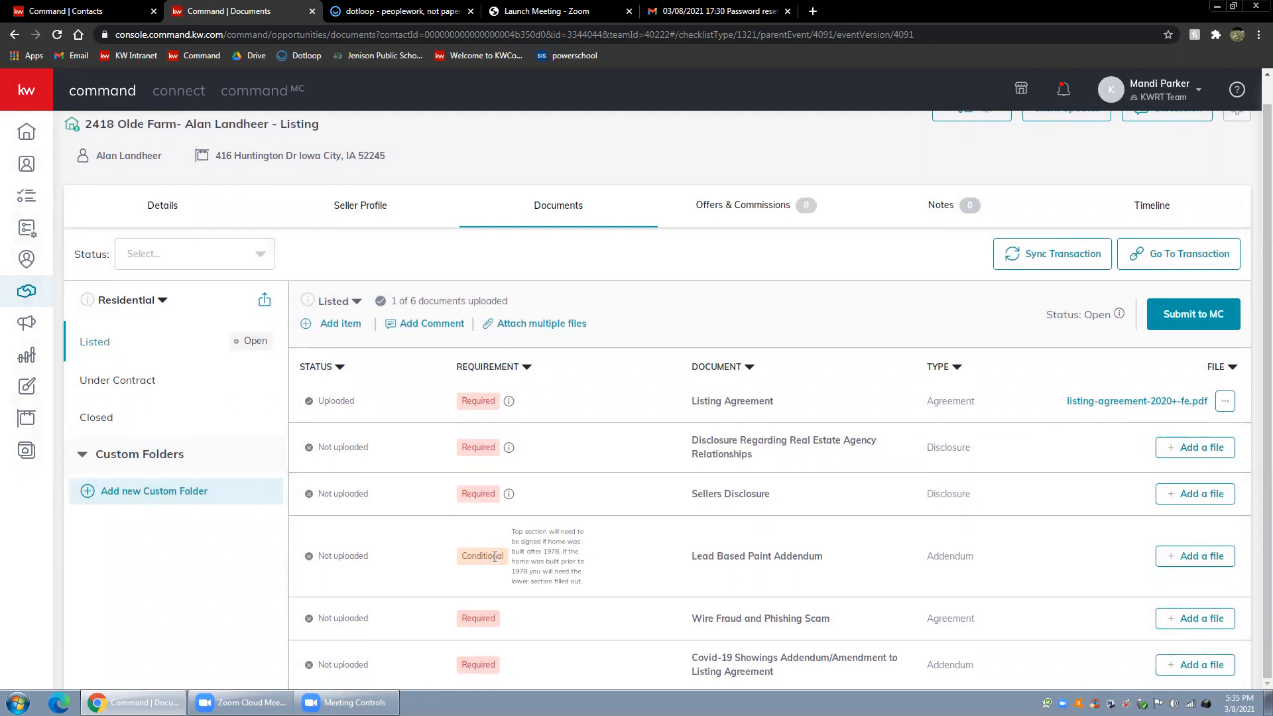
{"action": "scroll", "coordinate": [1254, 319], "scroll_direction": "up", "scroll_amount": 1}
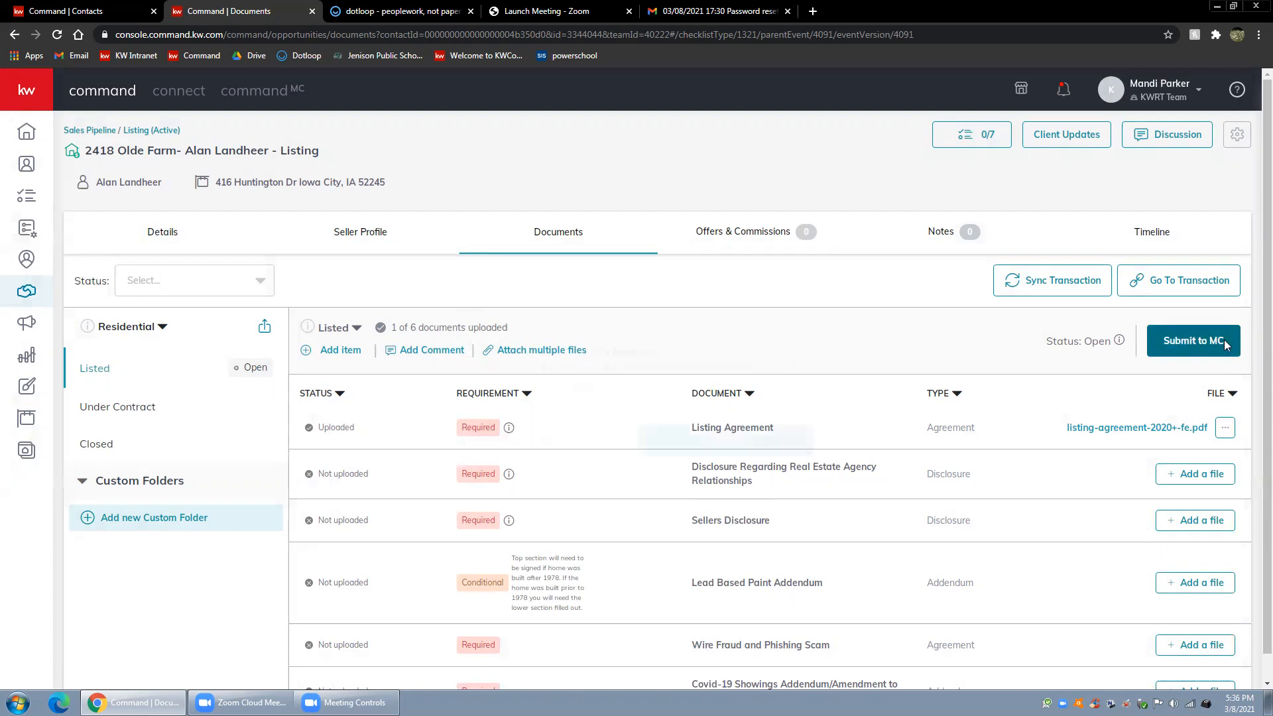
{"action": "left_click", "coordinate": [1225, 344]}
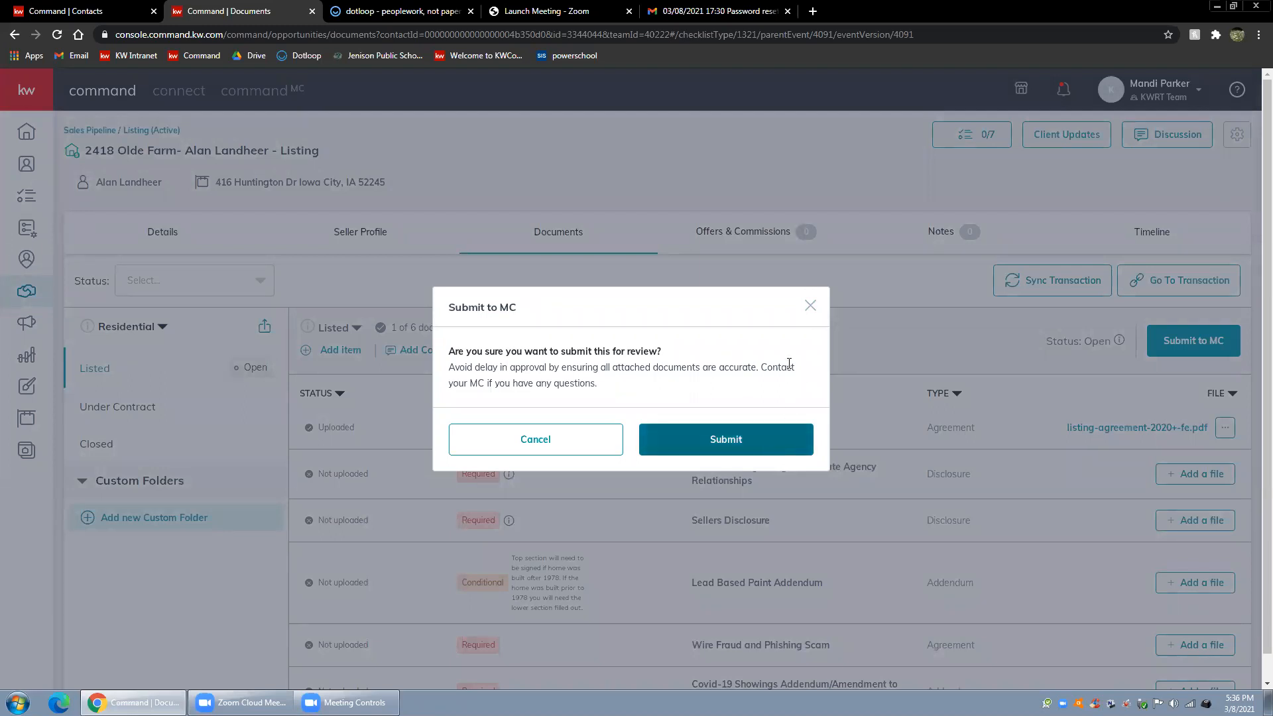
{"action": "left_click", "coordinate": [810, 306]}
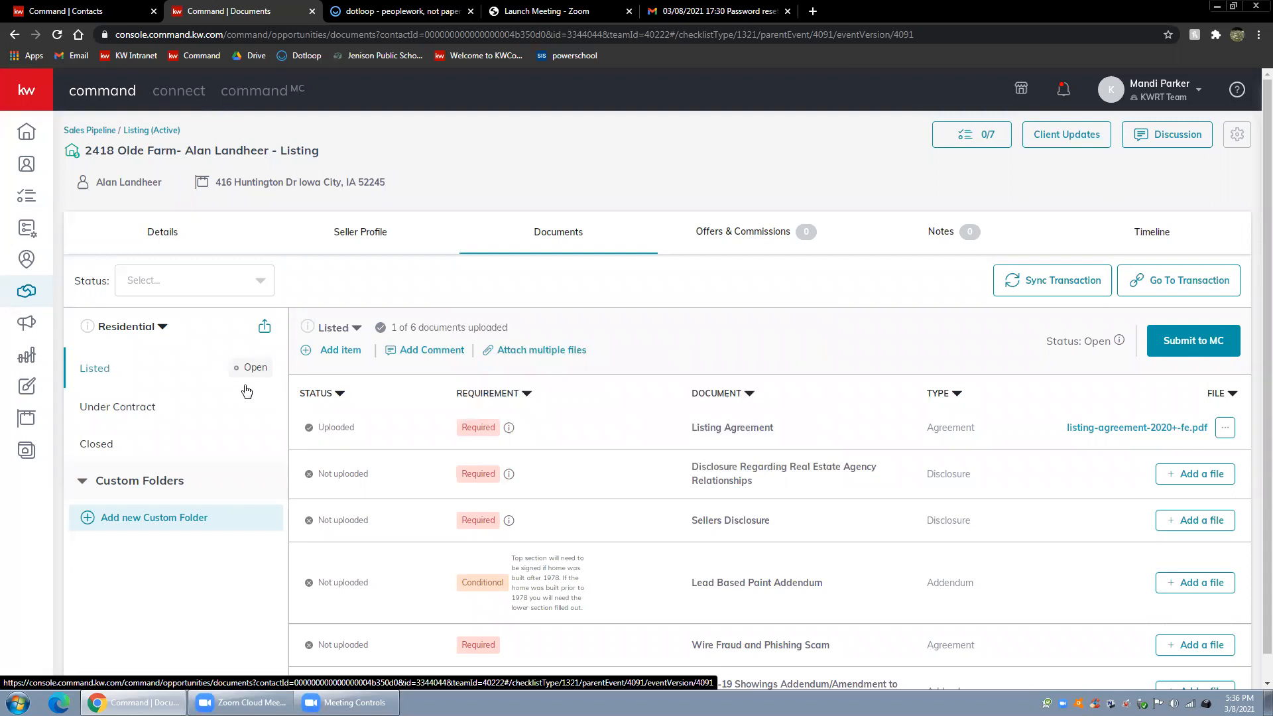
Compare the document requirements of the Under Contract and Listed checklists, ending on Listed
{"action": "left_click", "coordinate": [91, 407]}
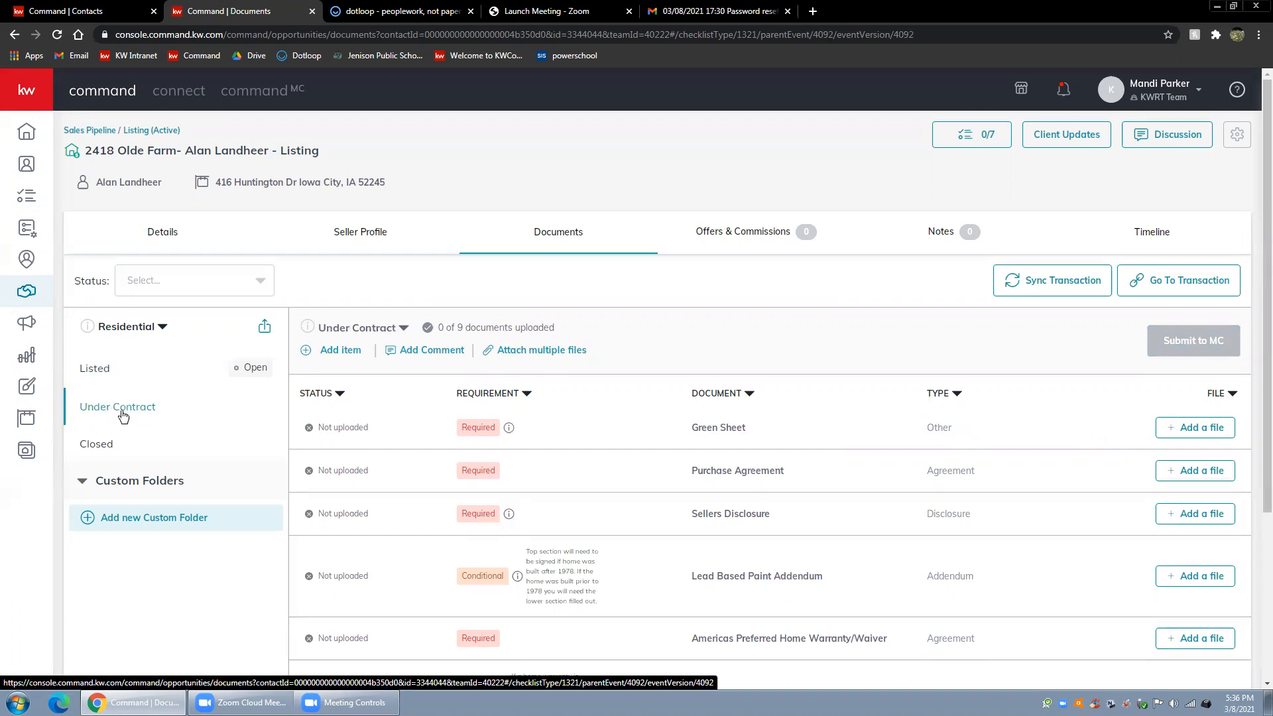
{"action": "left_click", "coordinate": [106, 375]}
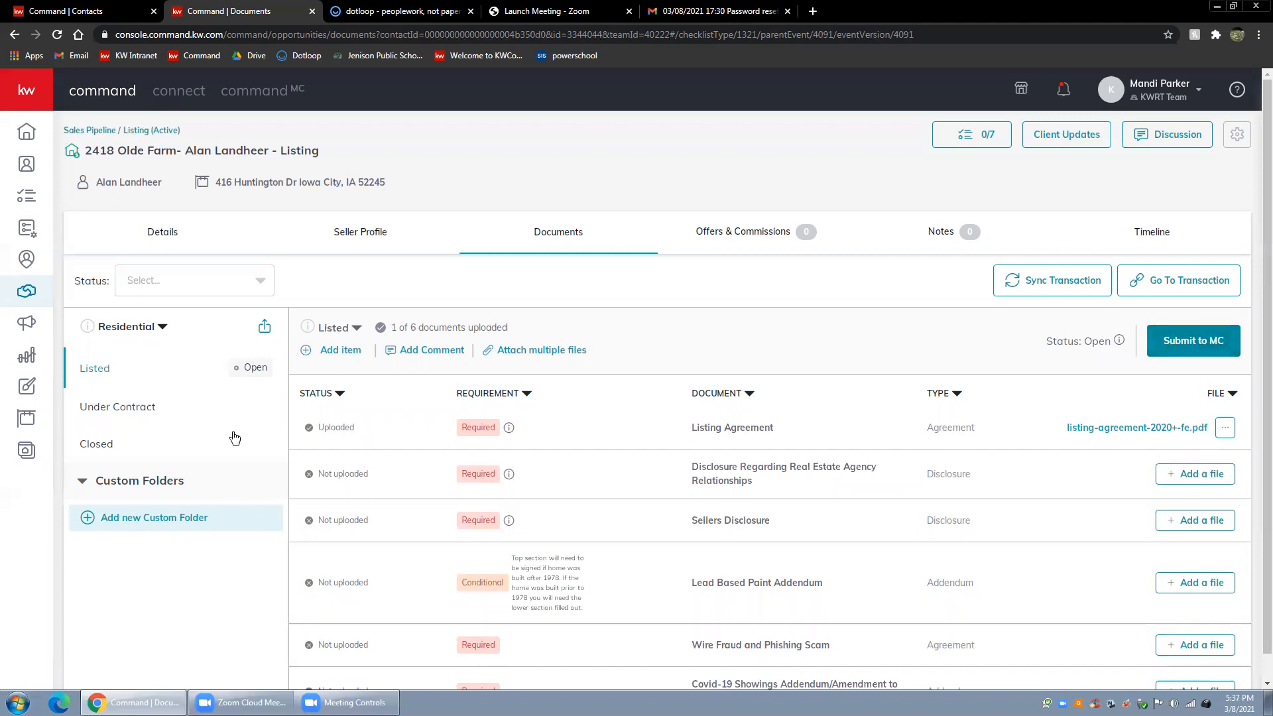
{"action": "left_click", "coordinate": [142, 411]}
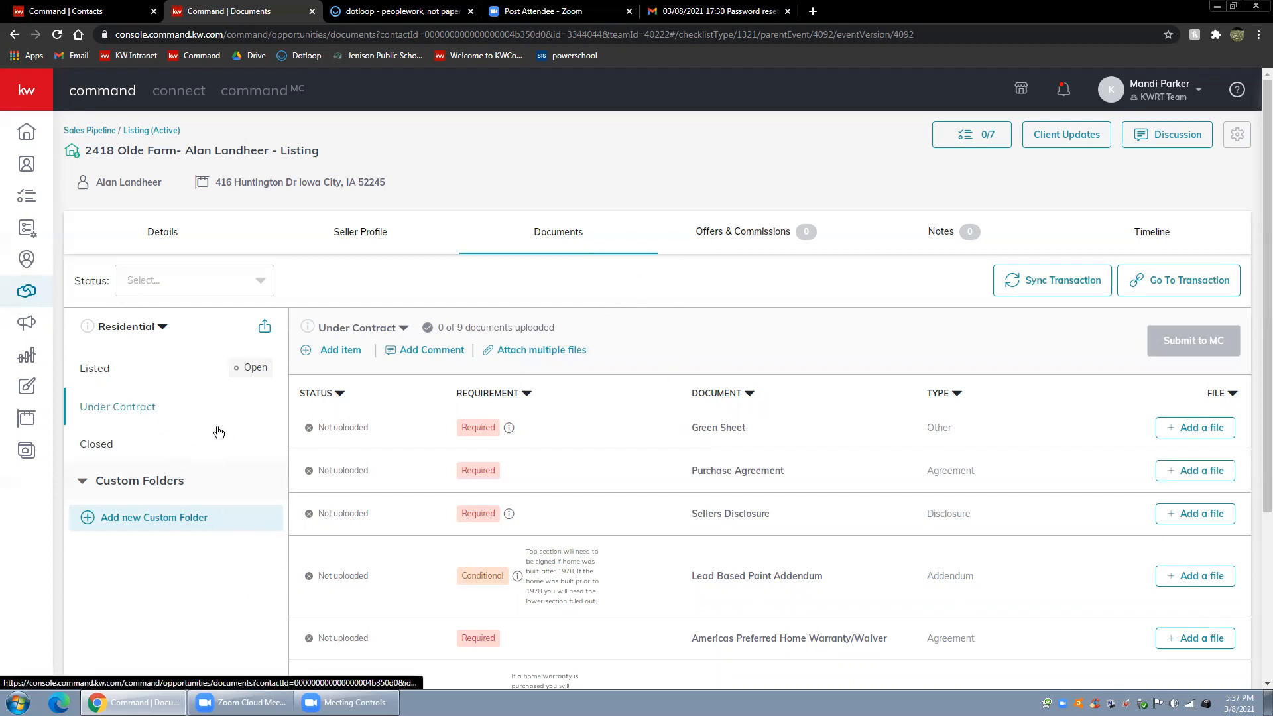
{"action": "left_click", "coordinate": [103, 374]}
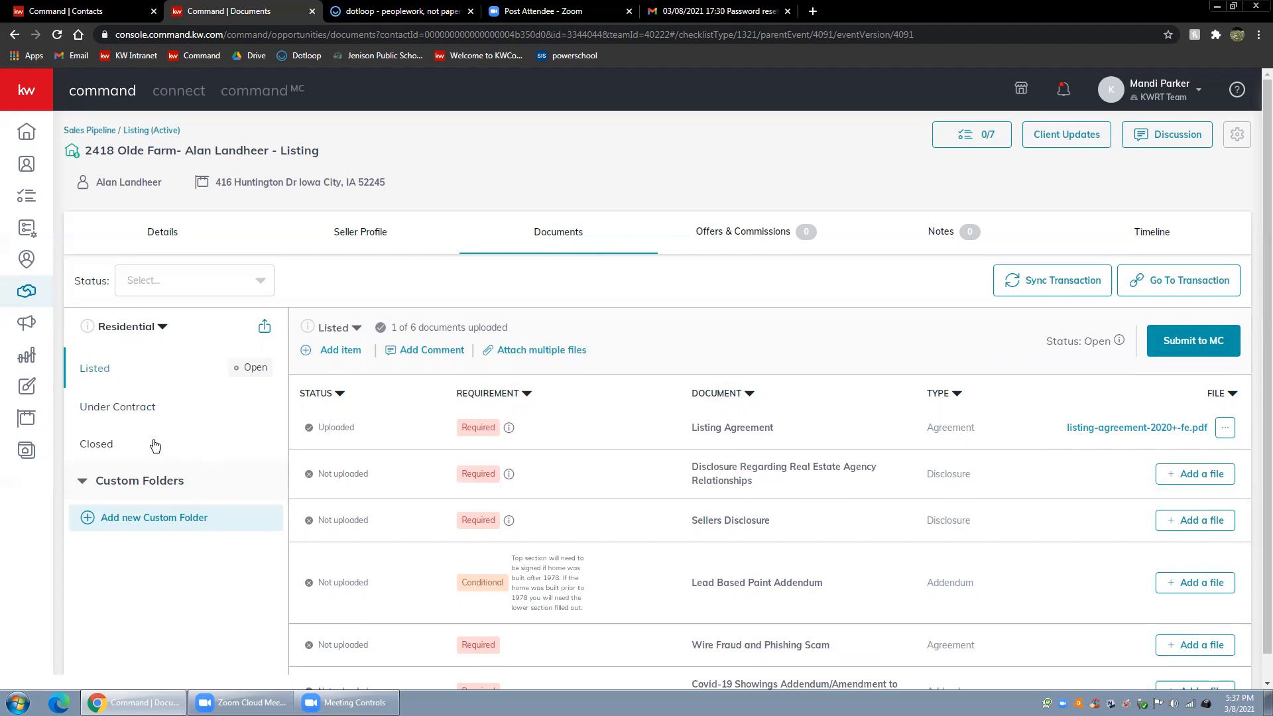
Open the documents of the listing opportunity in the Inspections stage of the team's Under Contract pipeline
{"action": "left_click", "coordinate": [66, 9]}
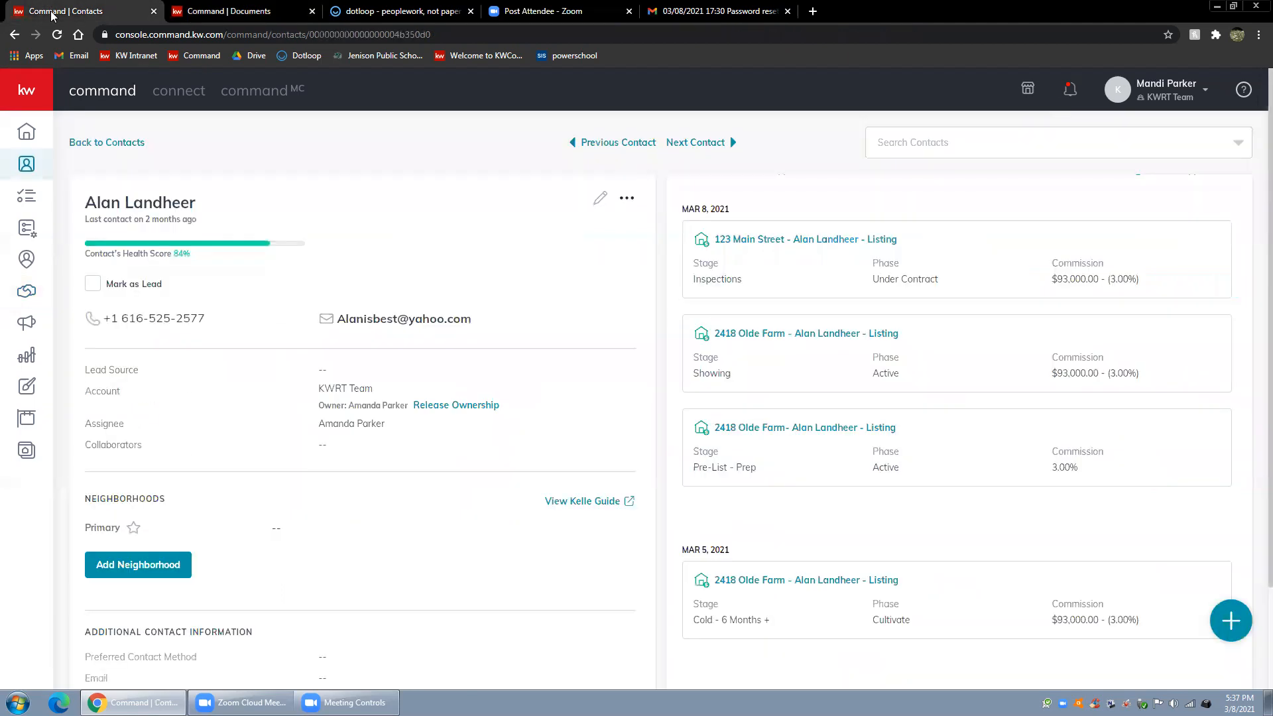
{"action": "left_click", "coordinate": [845, 303]}
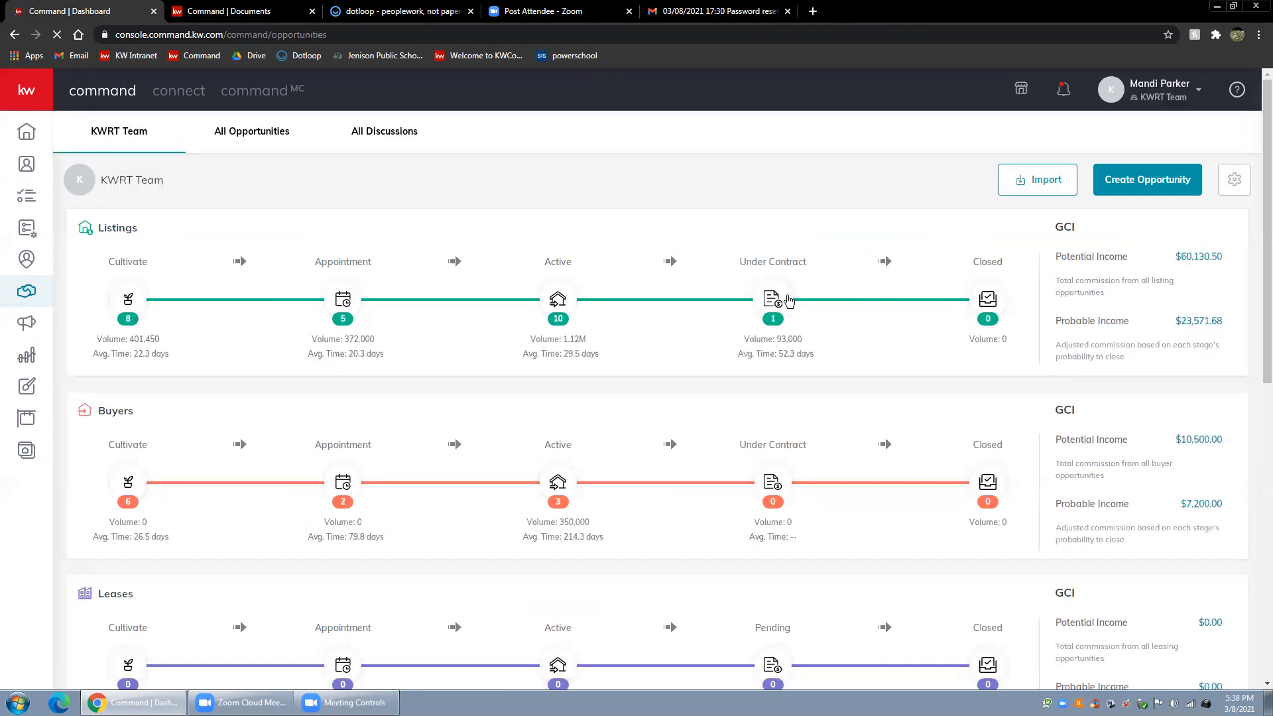
{"action": "left_click", "coordinate": [782, 299]}
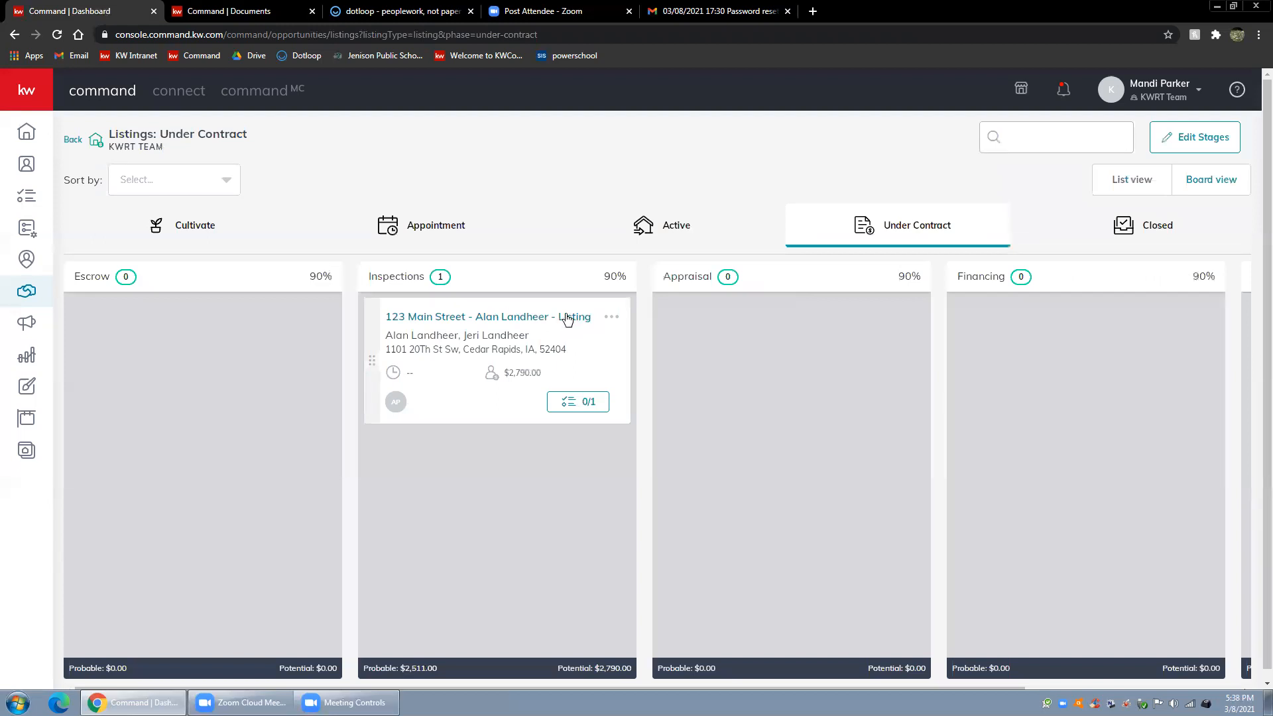
{"action": "left_click", "coordinate": [477, 317]}
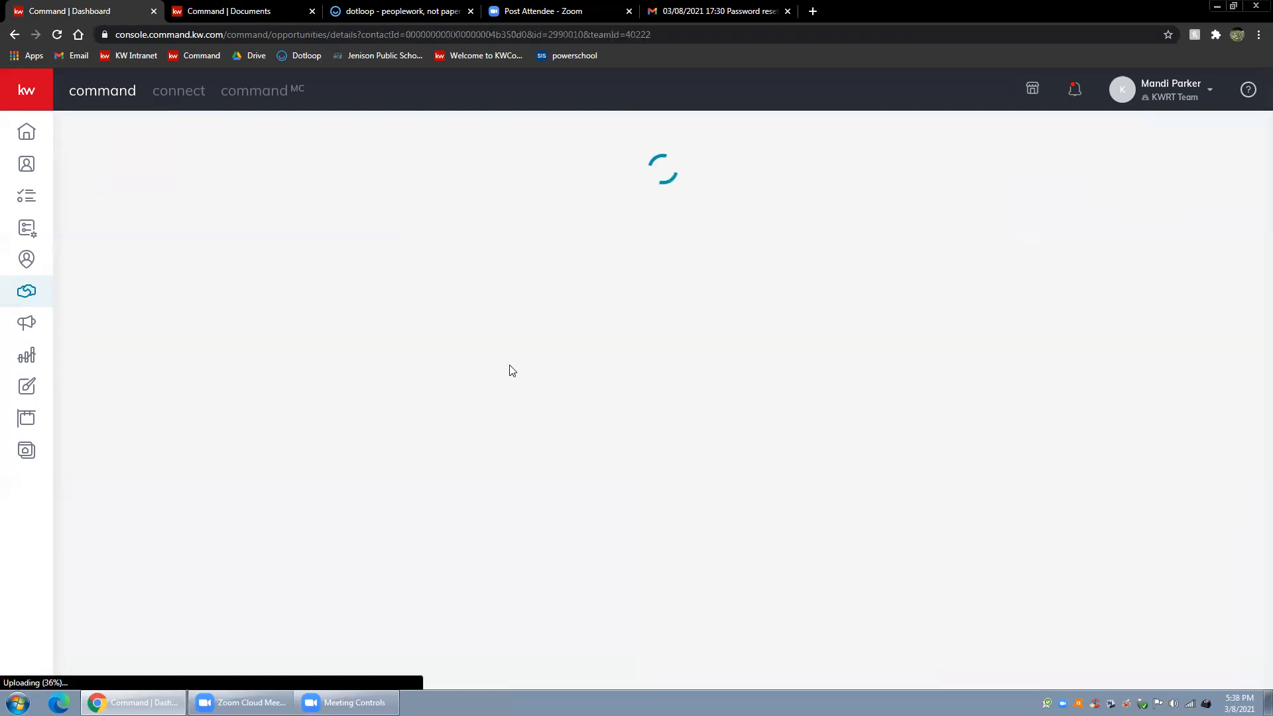
{"action": "left_click", "coordinate": [565, 237]}
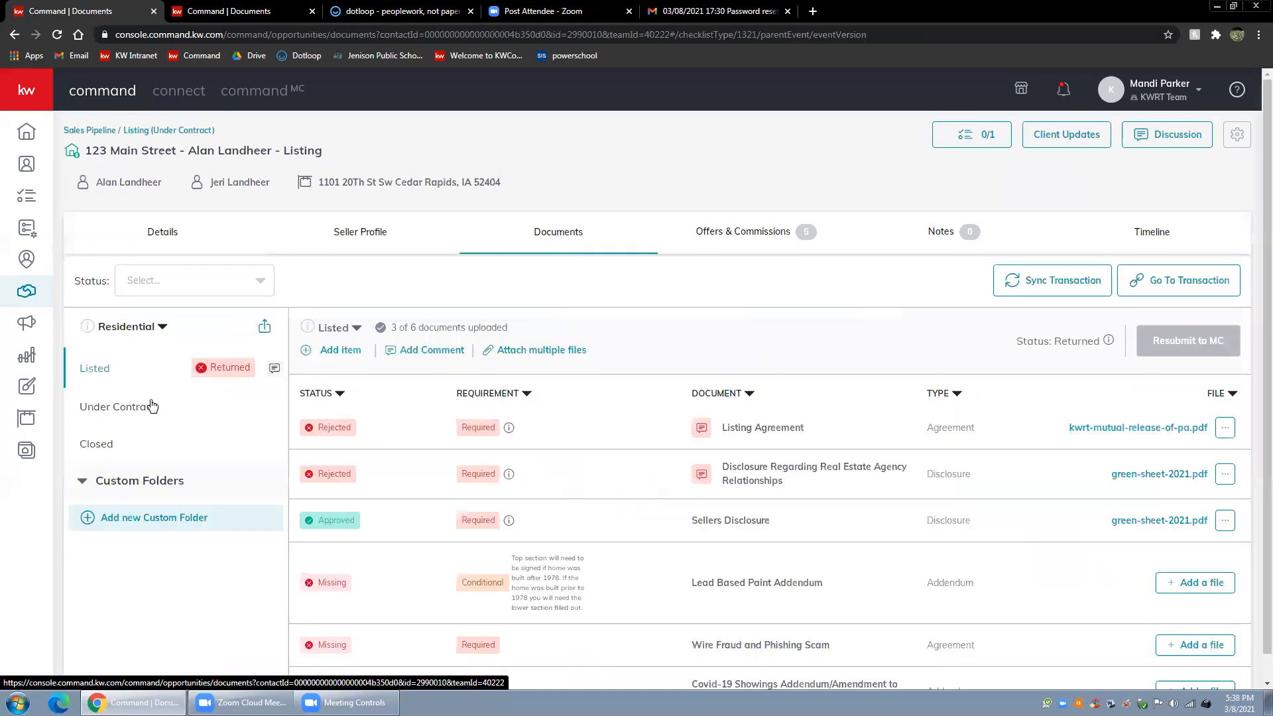
View the first Listed checklist version, examine the Under Contract 2 version, and return to the Listed checklist
{"action": "left_click", "coordinate": [341, 327]}
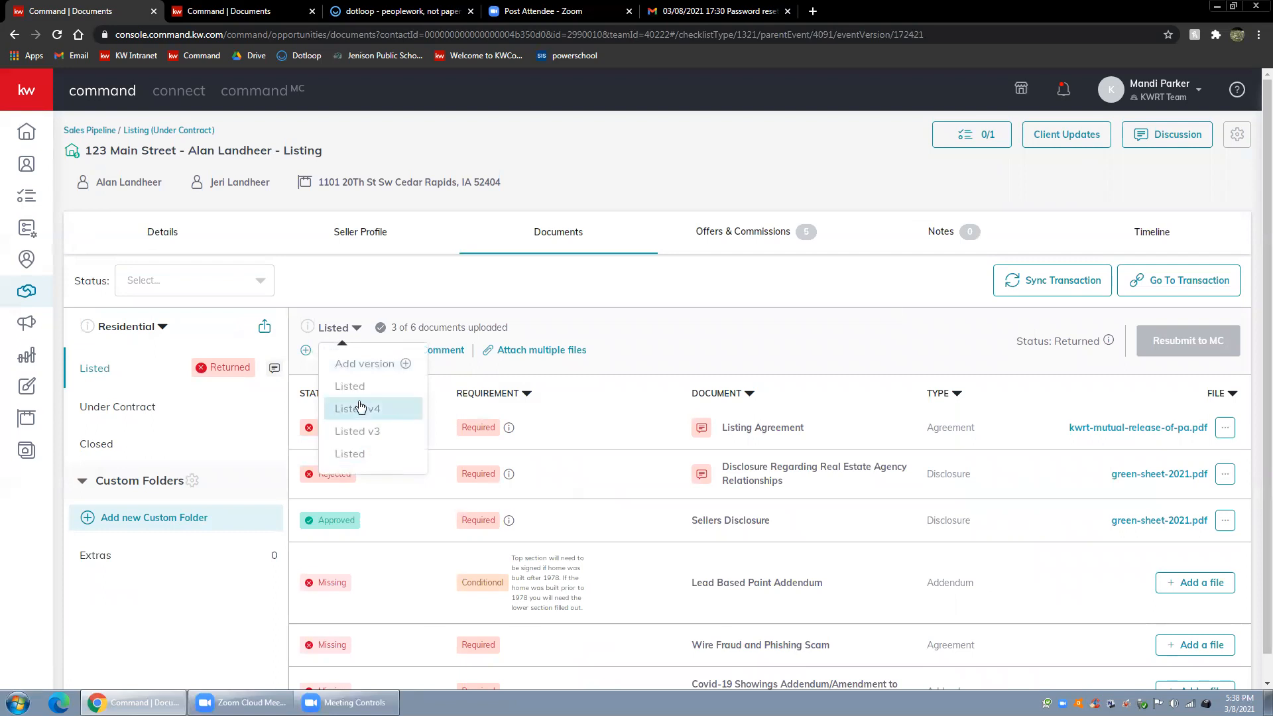
{"action": "left_click", "coordinate": [363, 388]}
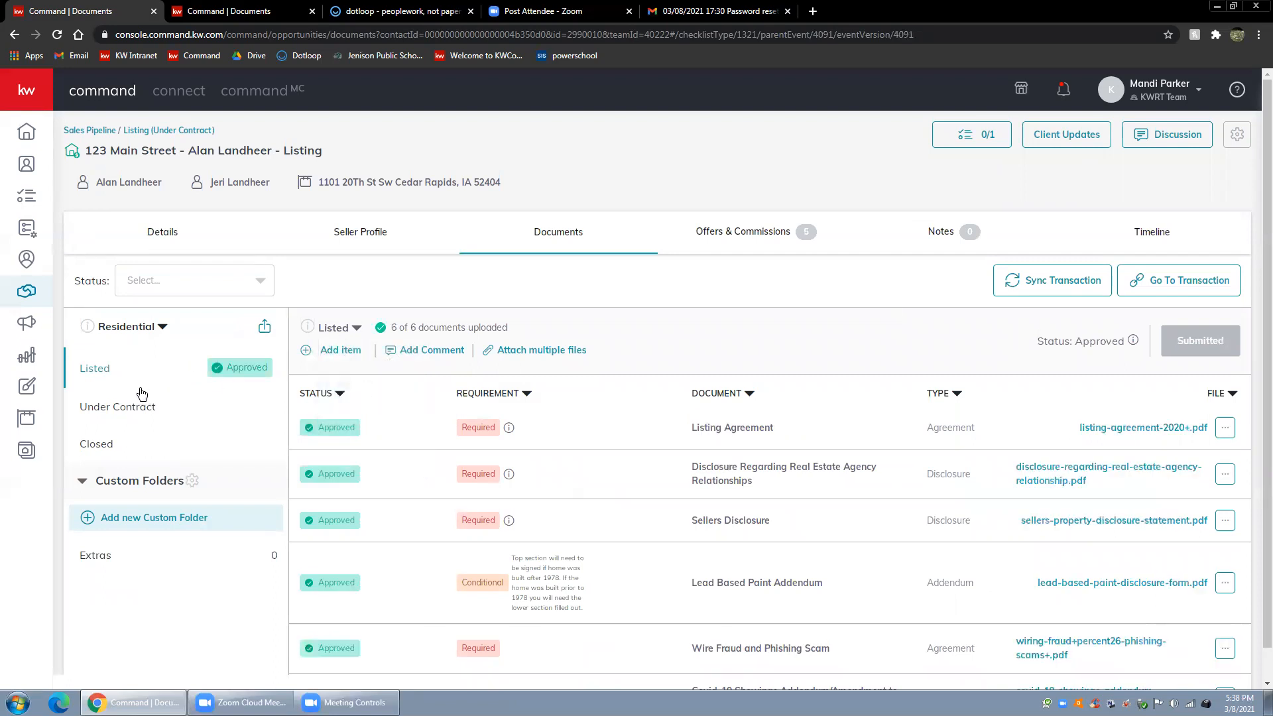
{"action": "left_click", "coordinate": [362, 328]}
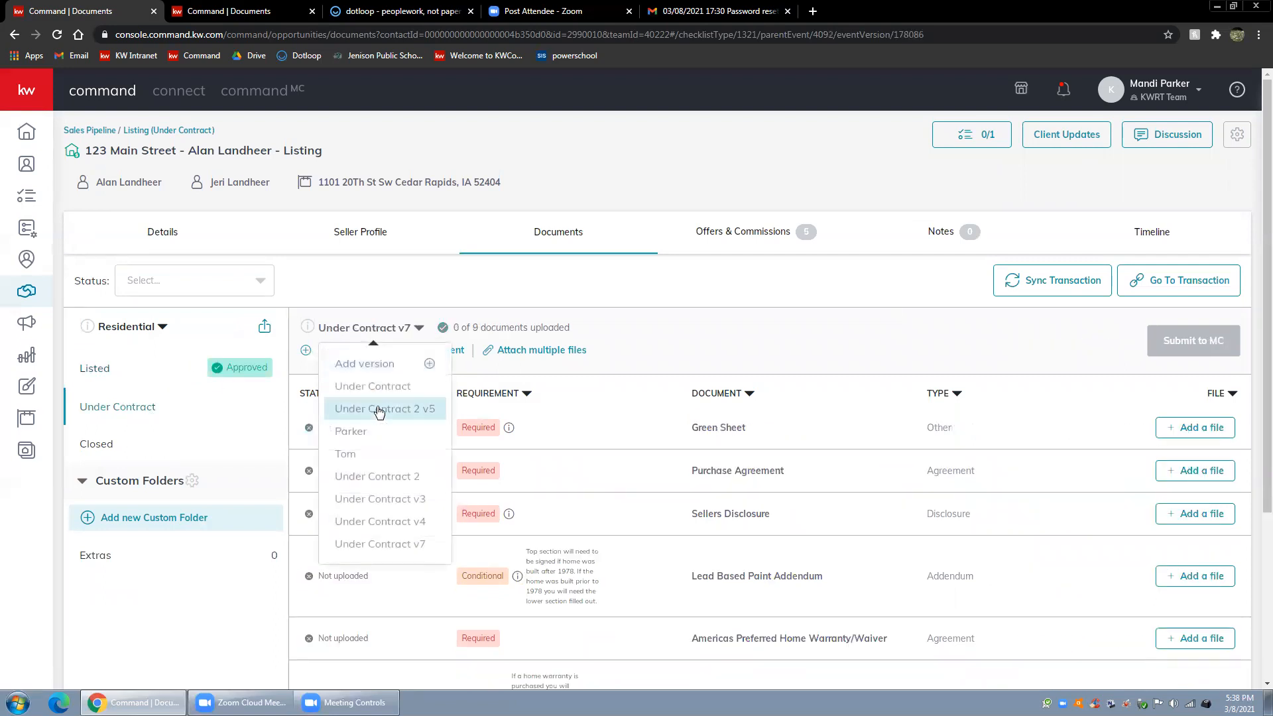
{"action": "left_click", "coordinate": [378, 477]}
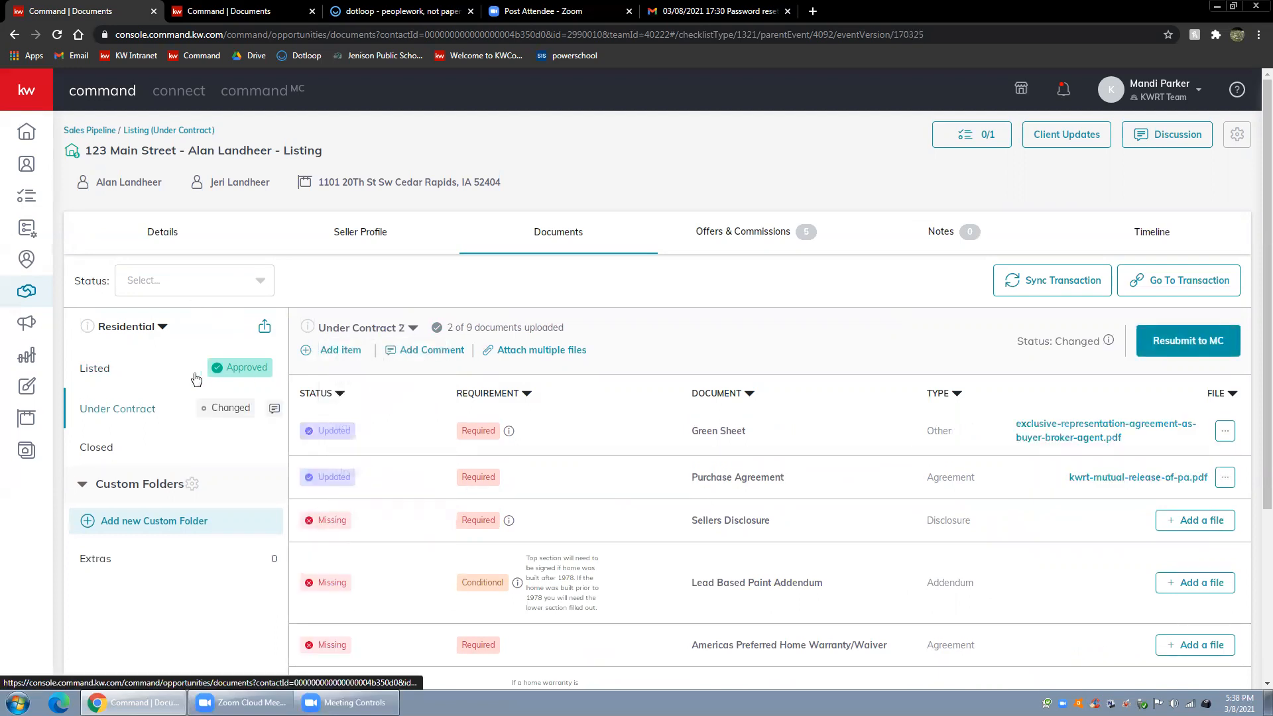
{"action": "left_click", "coordinate": [102, 372]}
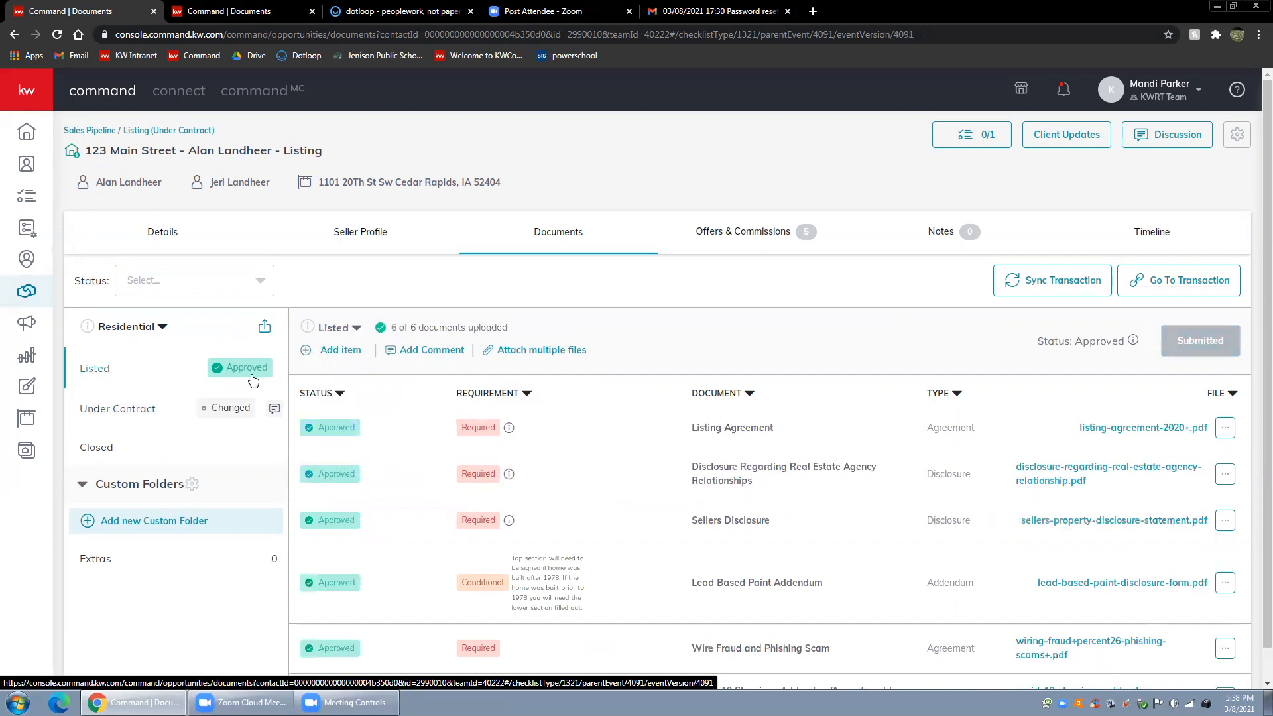
Look over the approved Listed checklist and examine the document statuses in the Under Contract 2 checklist
{"action": "scroll", "coordinate": [344, 440], "scroll_direction": "down", "scroll_amount": 1}
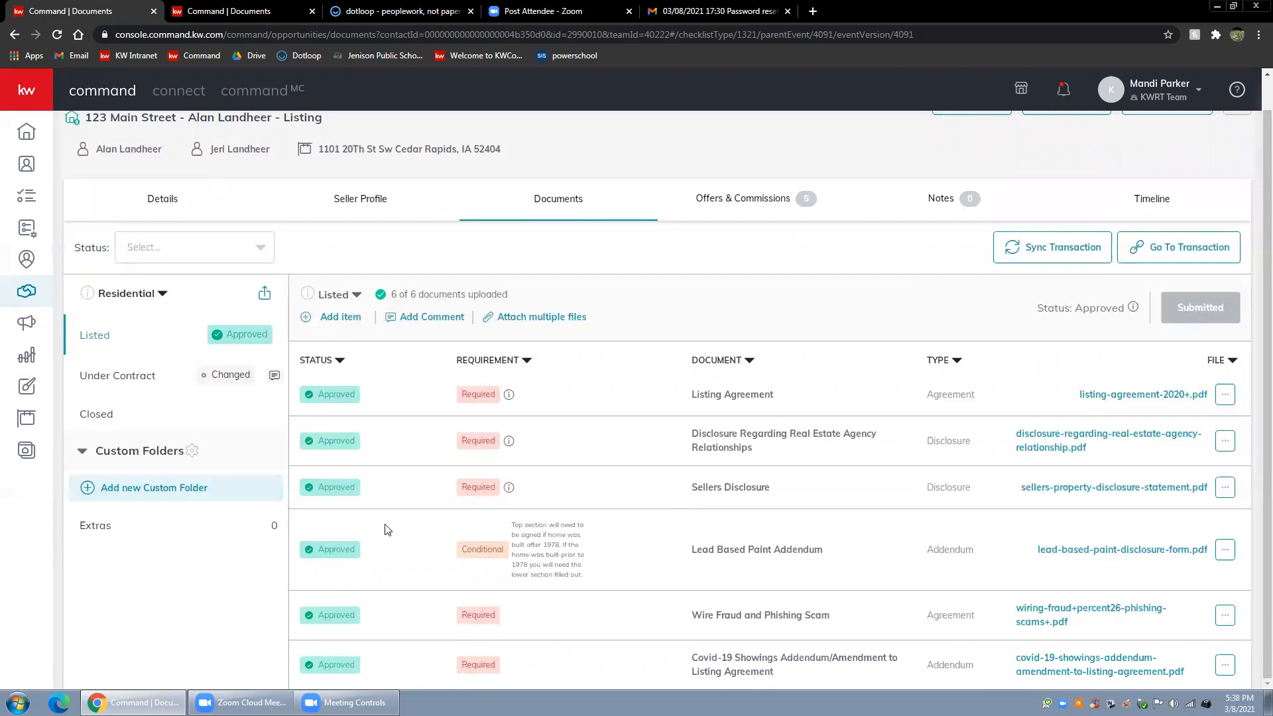
{"action": "left_click", "coordinate": [136, 379]}
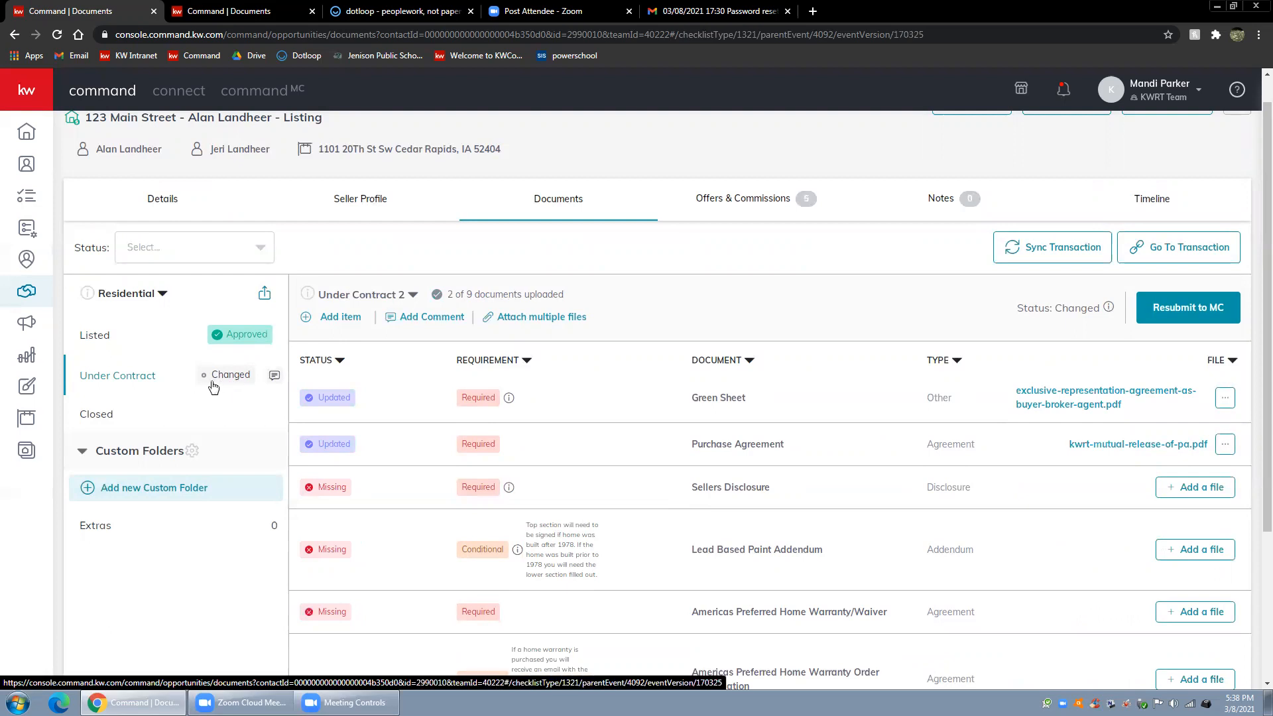
{"action": "scroll", "coordinate": [384, 568], "scroll_direction": "down", "scroll_amount": 3}
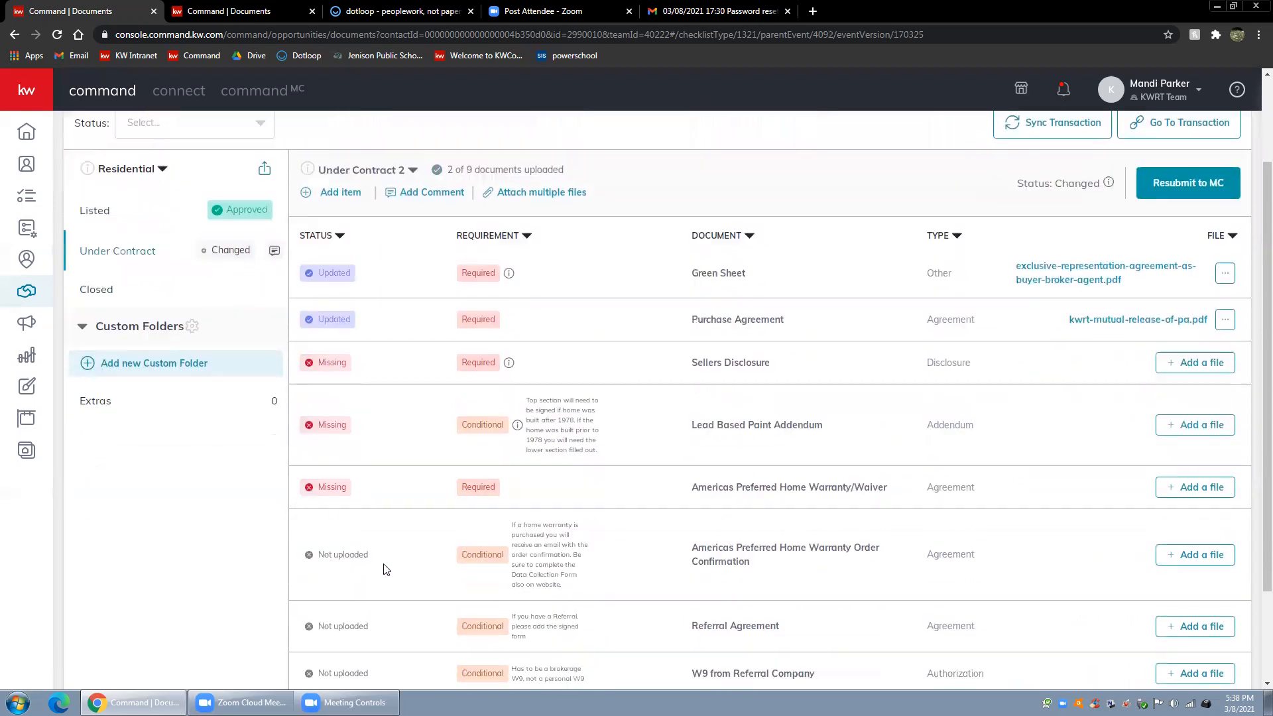
{"action": "scroll", "coordinate": [367, 483], "scroll_direction": "up", "scroll_amount": 3}
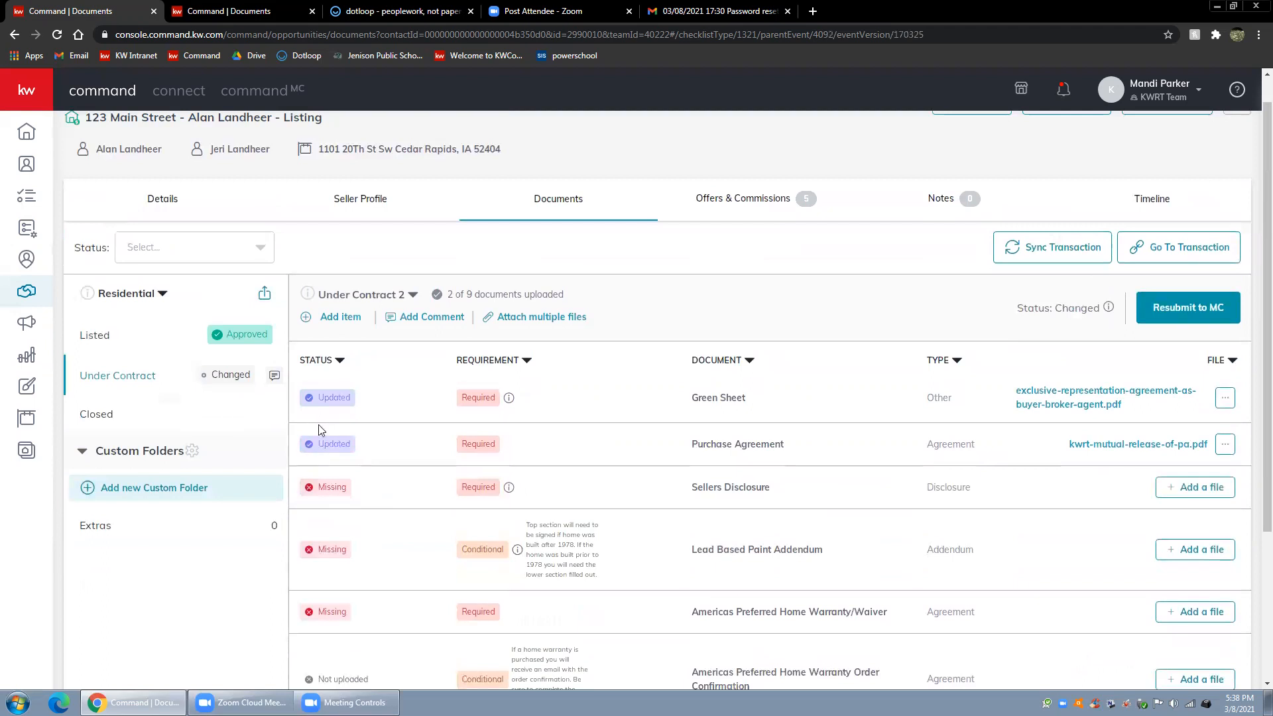
View the Green Sheet's file options, and sort the Under Contract 2 documents by type and finally by file
{"action": "left_click", "coordinate": [1225, 399]}
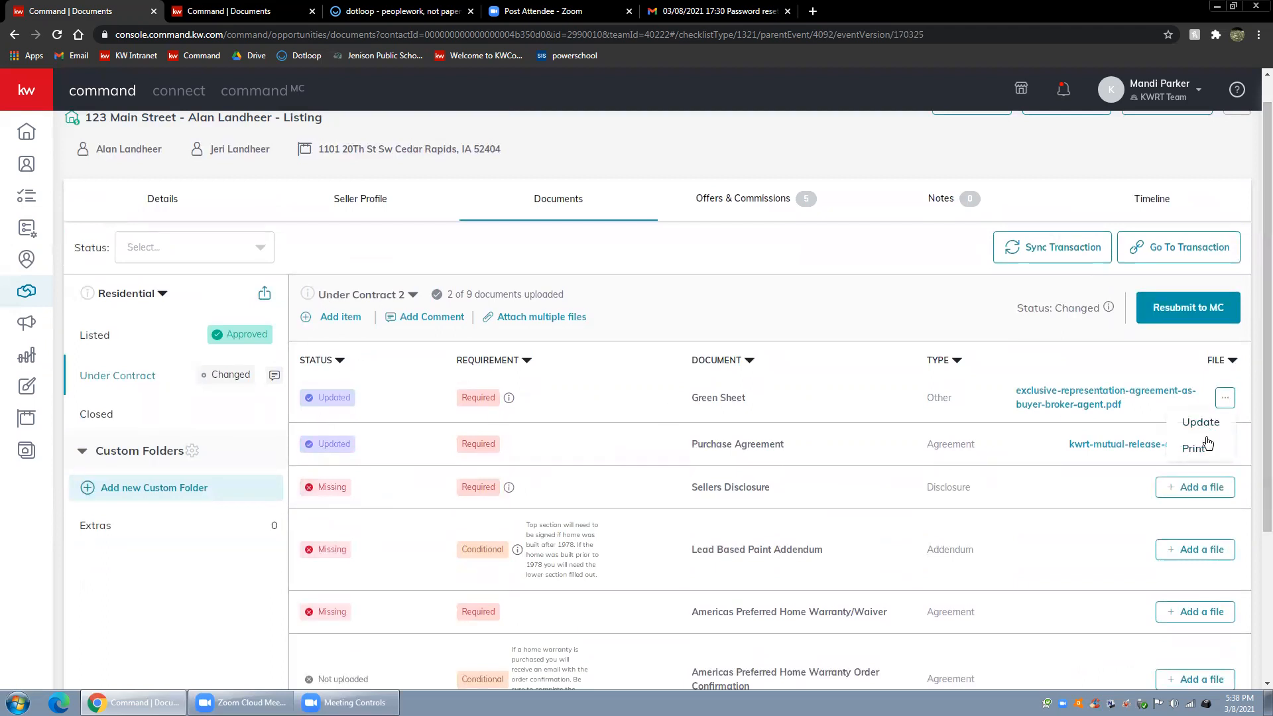
{"action": "left_click", "coordinate": [958, 361]}
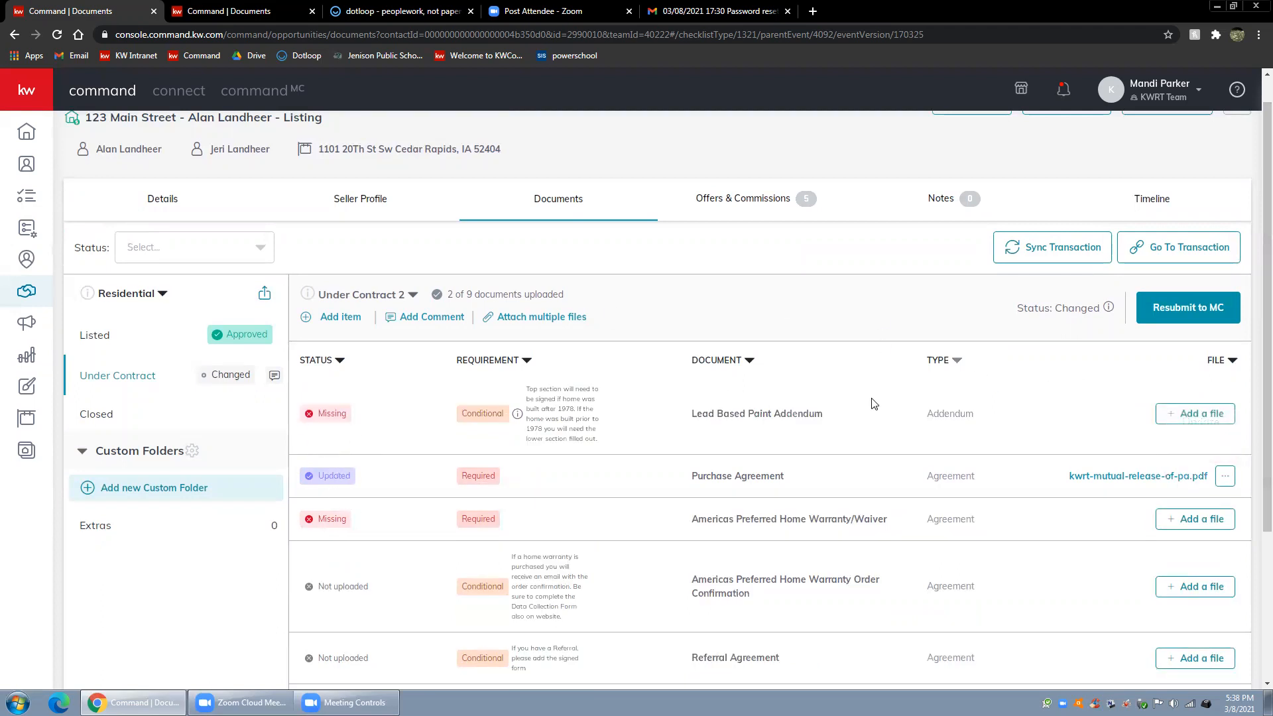
{"action": "scroll", "coordinate": [870, 461], "scroll_direction": "up", "scroll_amount": 1}
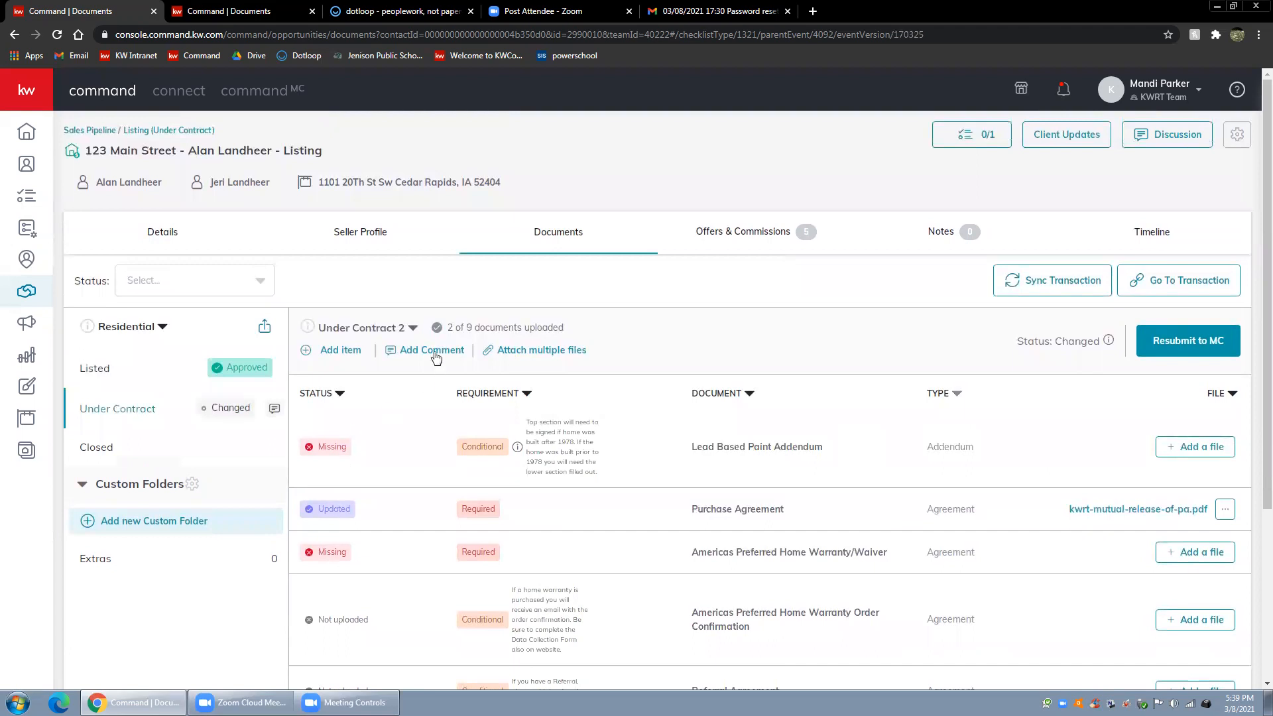
{"action": "left_click", "coordinate": [1234, 398]}
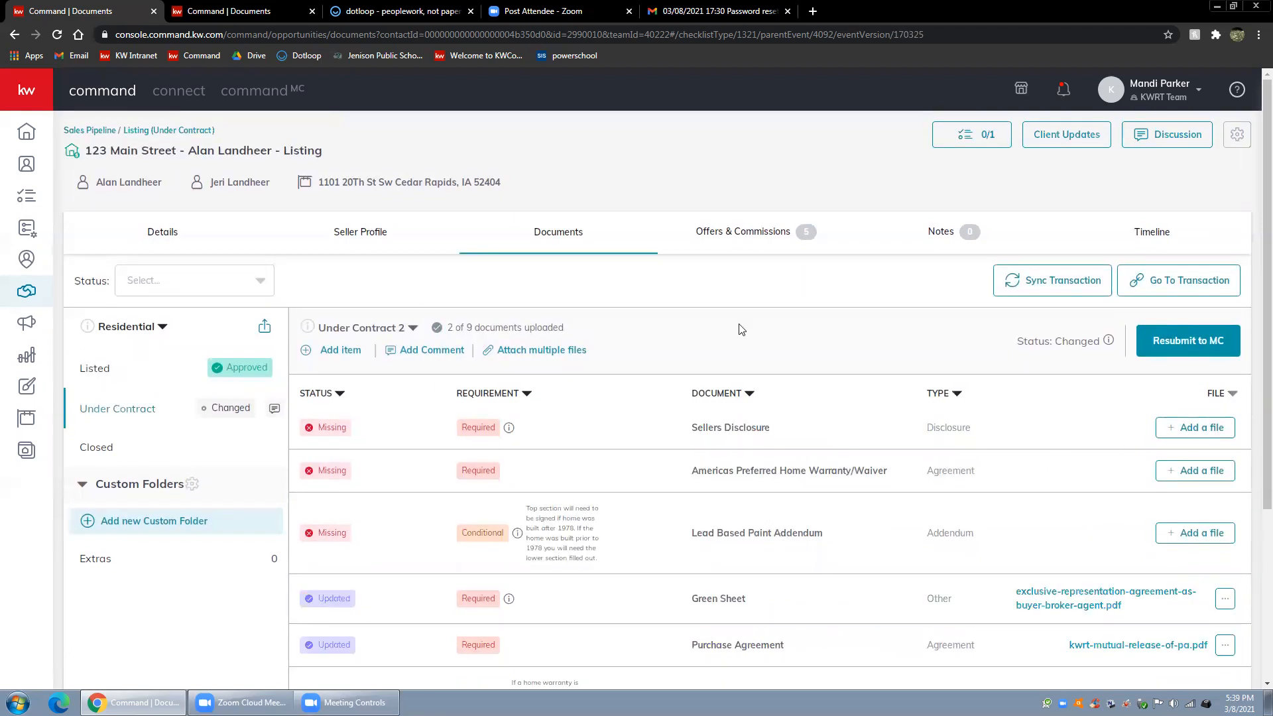
Compare the Under Contract 2 v5, Under Contract 2 and Under Contract v3 checklist versions
{"action": "left_click", "coordinate": [365, 330]}
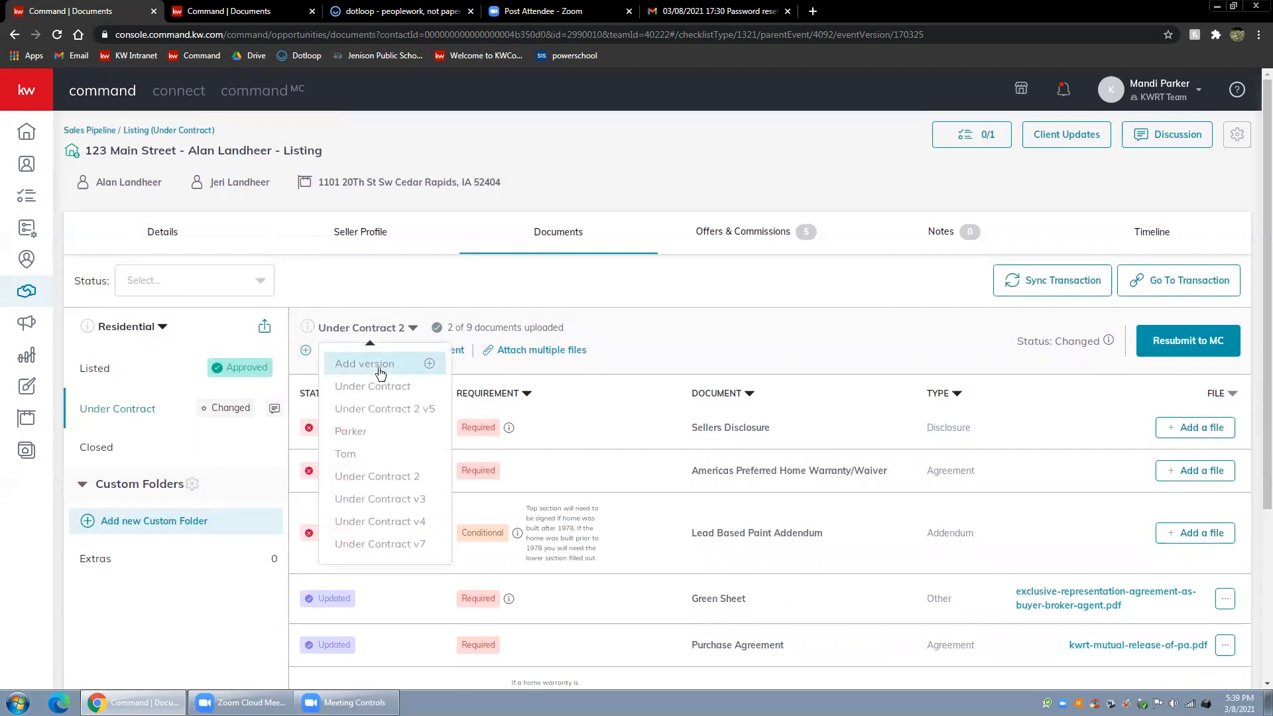
{"action": "left_click", "coordinate": [385, 409]}
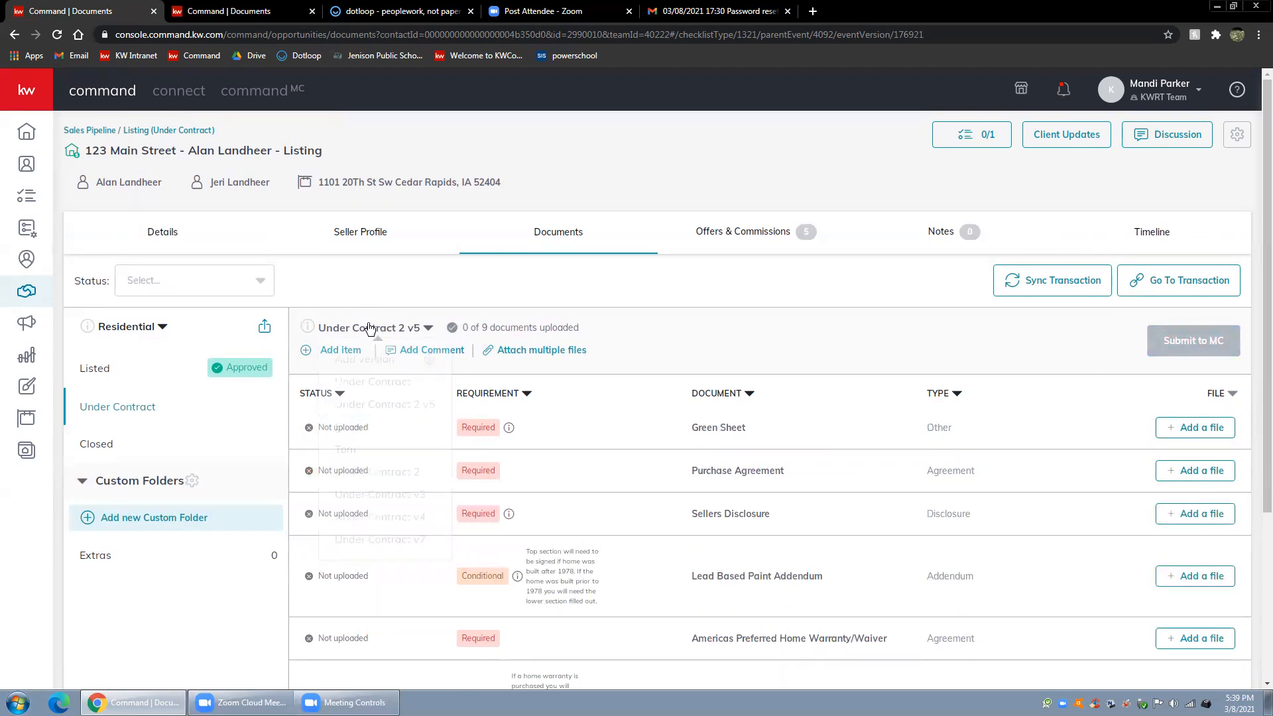
{"action": "left_click", "coordinate": [370, 328]}
{"action": "left_click", "coordinate": [361, 477]}
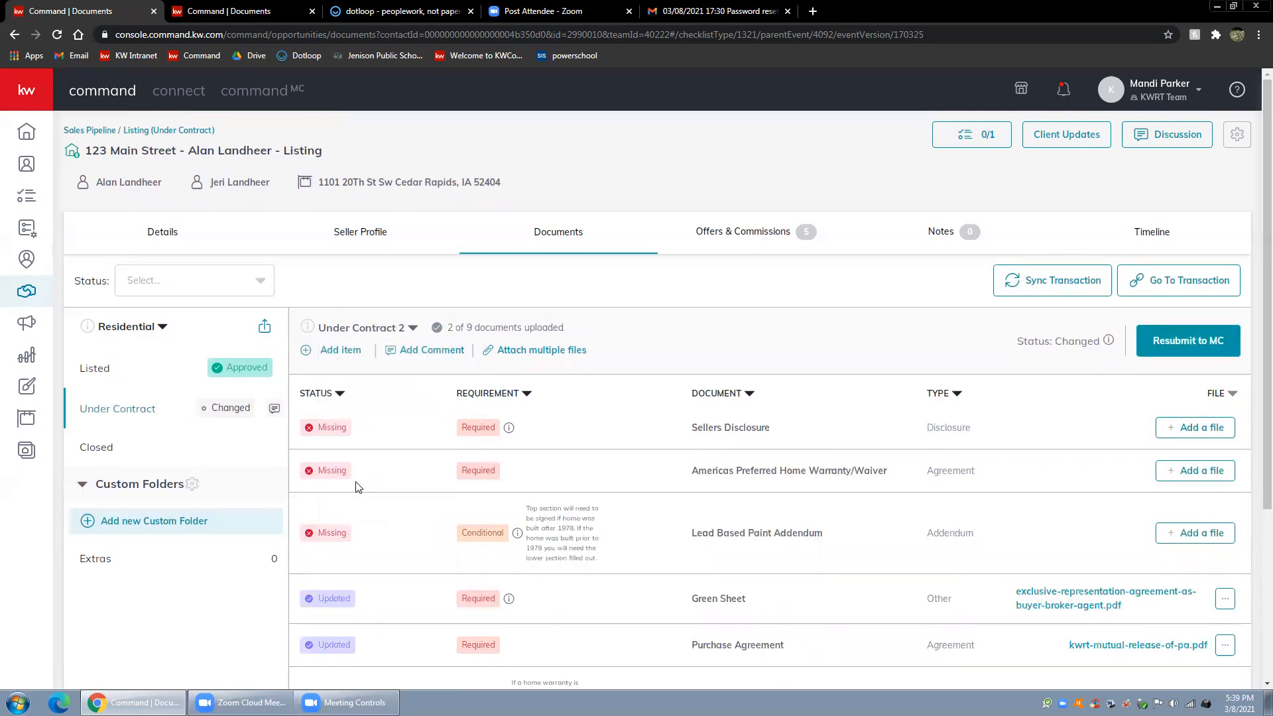
{"action": "left_click", "coordinate": [369, 328]}
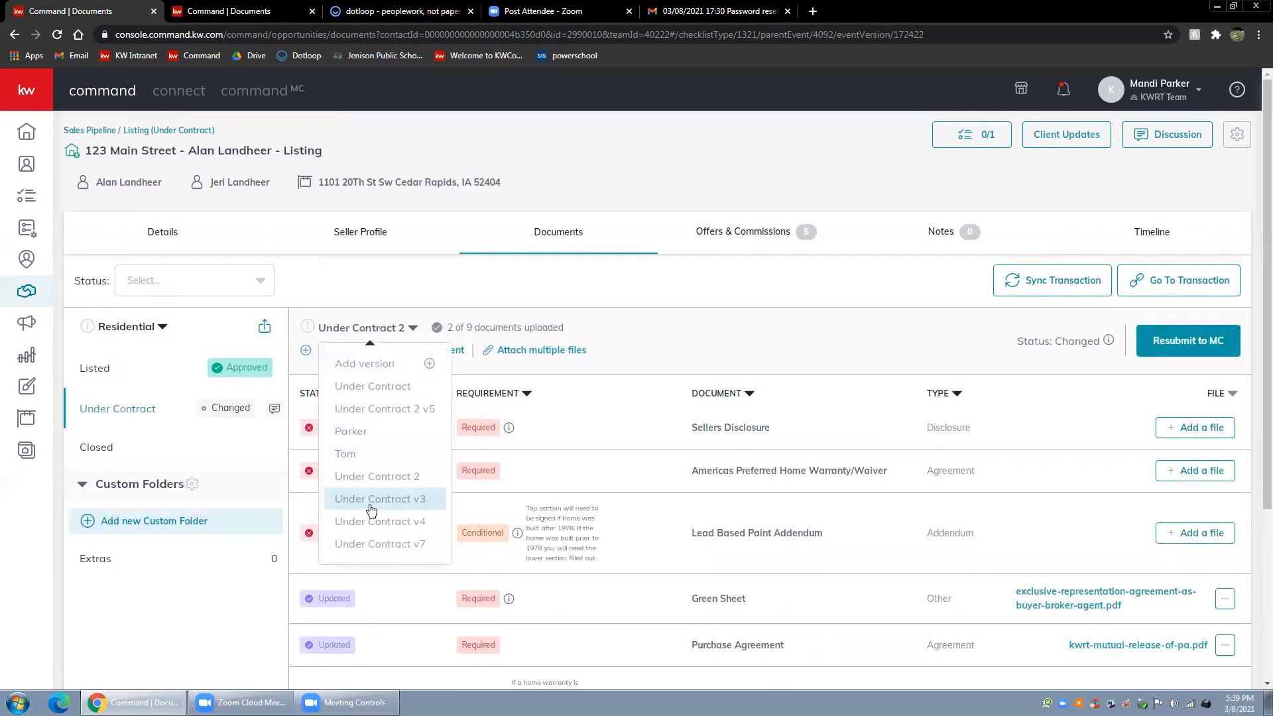
{"action": "left_click", "coordinate": [372, 501]}
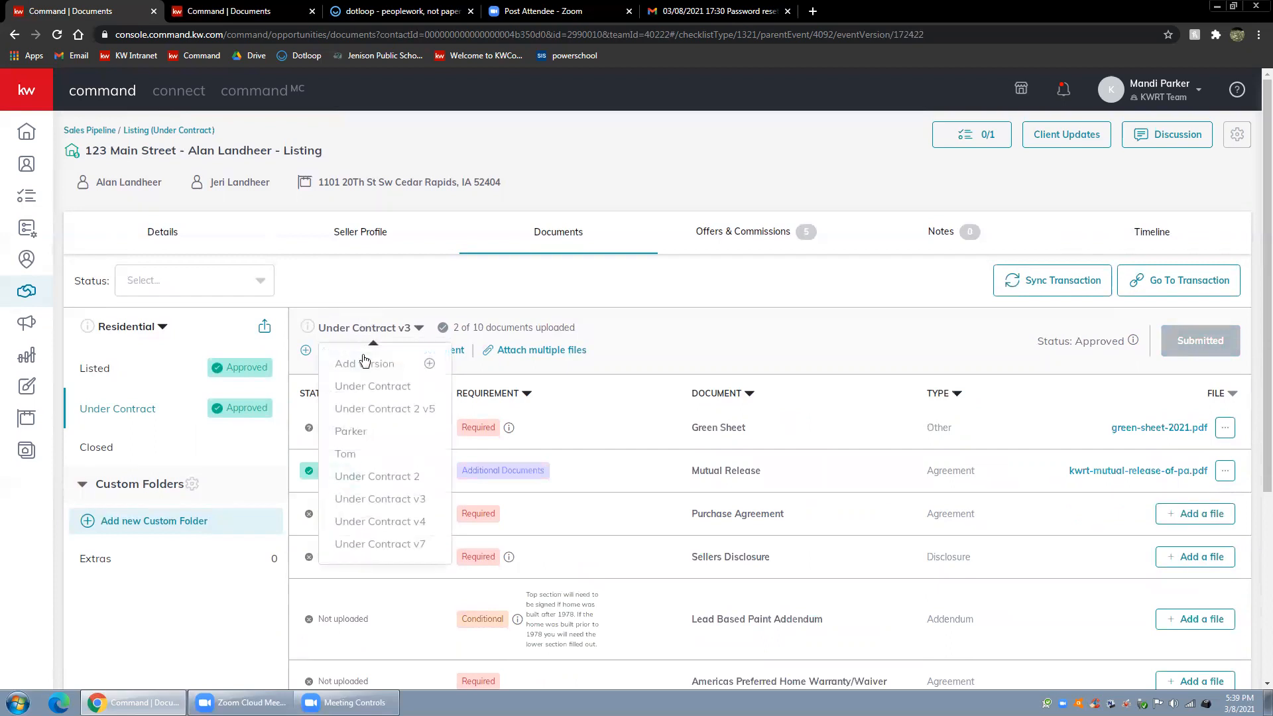
View the original Under Contract, Under Contract v7 and Under Contract v4 checklist versions, and return to Under Contract 2
{"action": "left_click", "coordinate": [372, 396]}
{"action": "right_click", "coordinate": [371, 396]}
{"action": "left_click", "coordinate": [338, 328]}
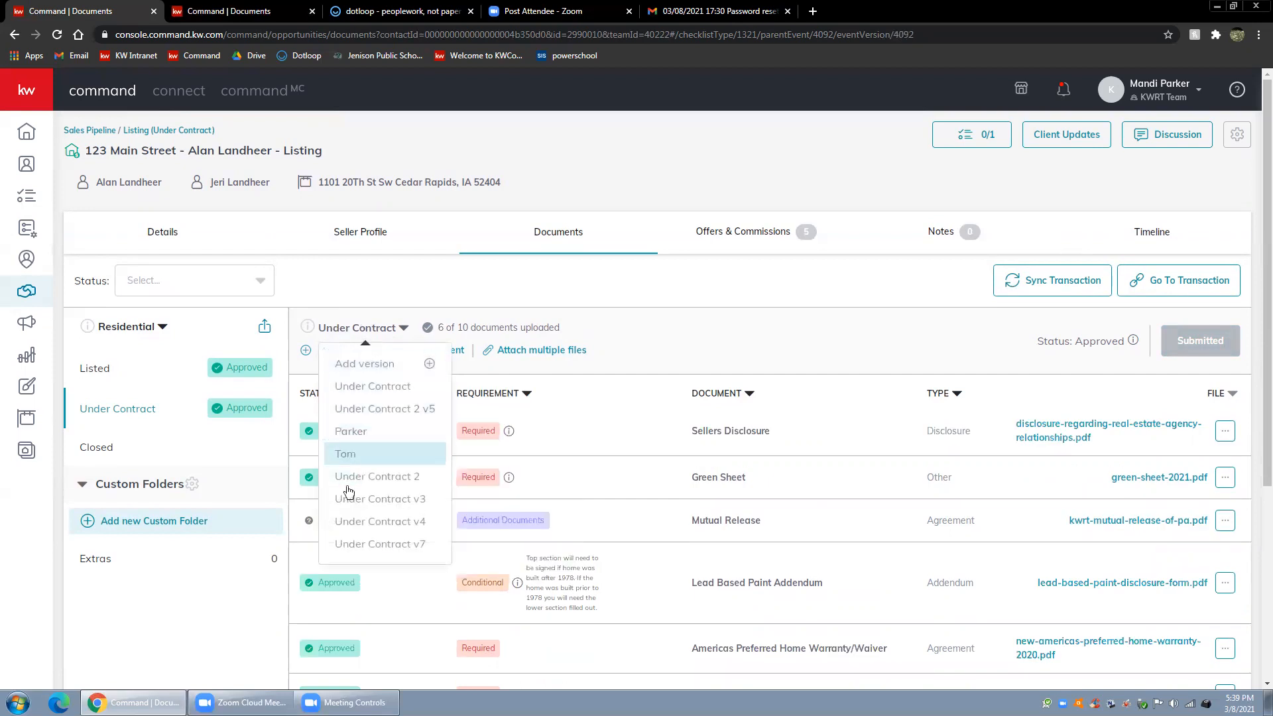
{"action": "left_click", "coordinate": [354, 542]}
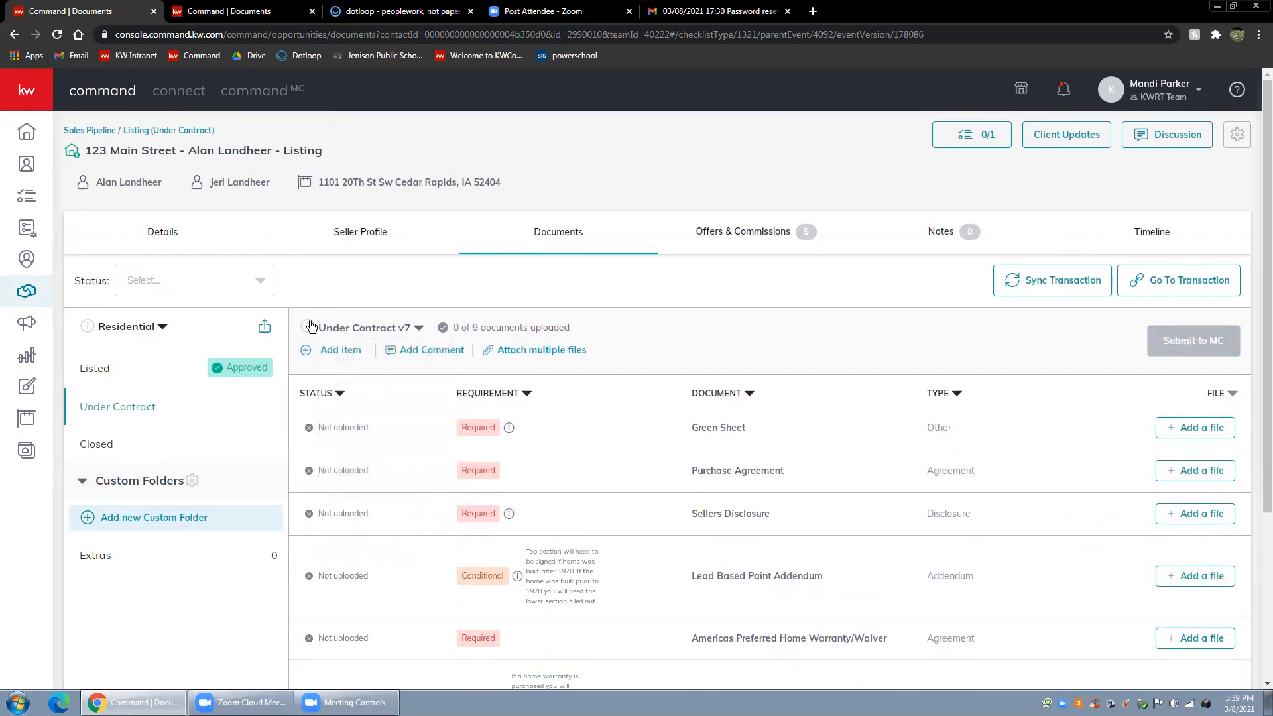
{"action": "left_click", "coordinate": [361, 329]}
{"action": "left_click", "coordinate": [390, 520]}
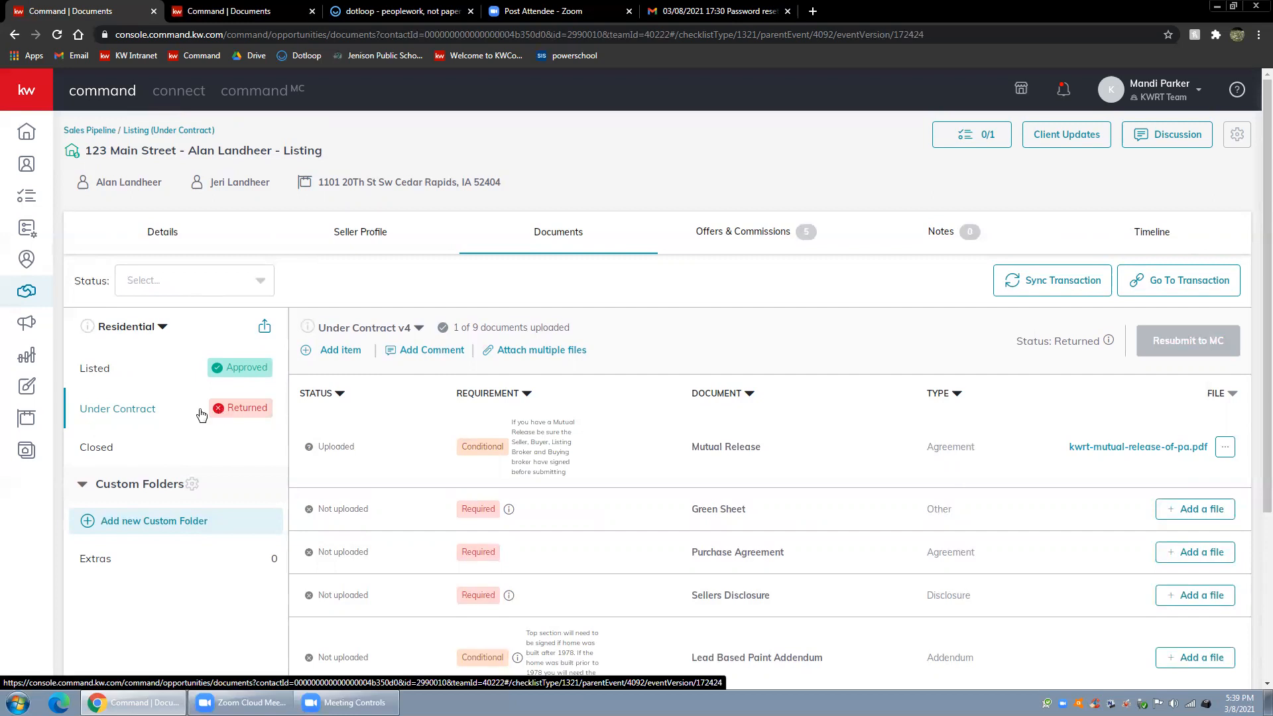
{"action": "left_click", "coordinate": [382, 328]}
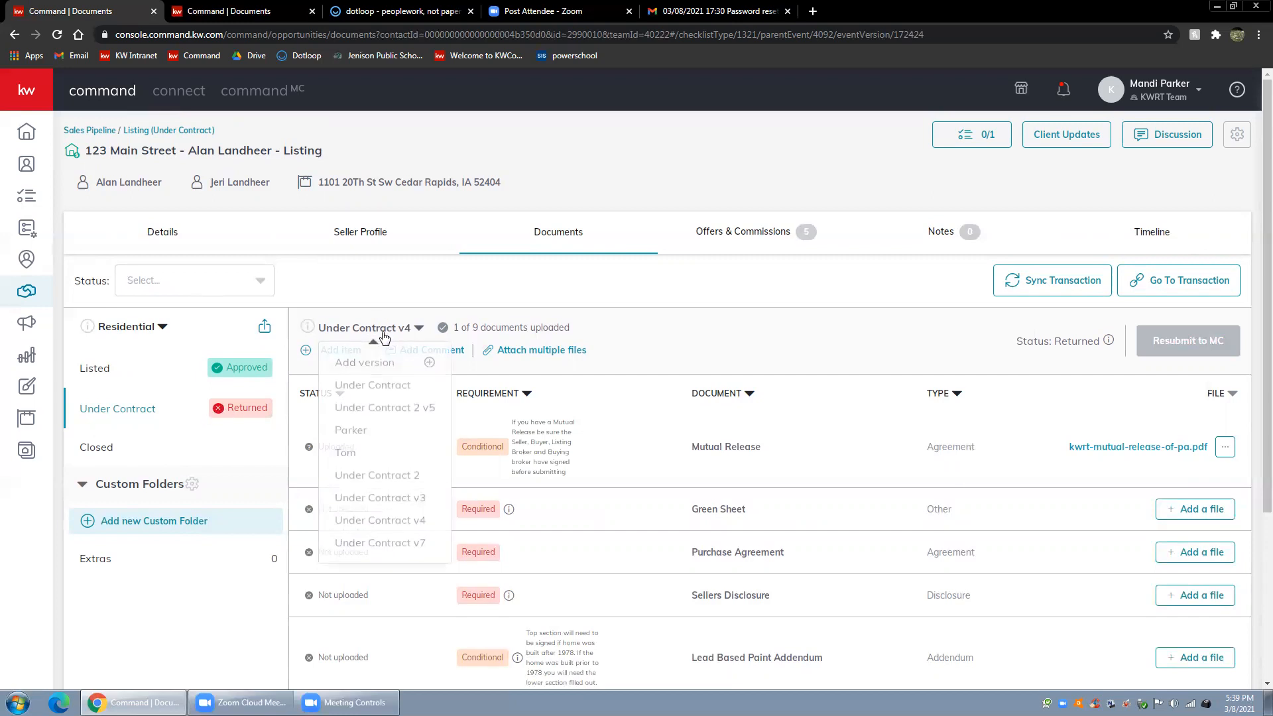
{"action": "left_click", "coordinate": [380, 474]}
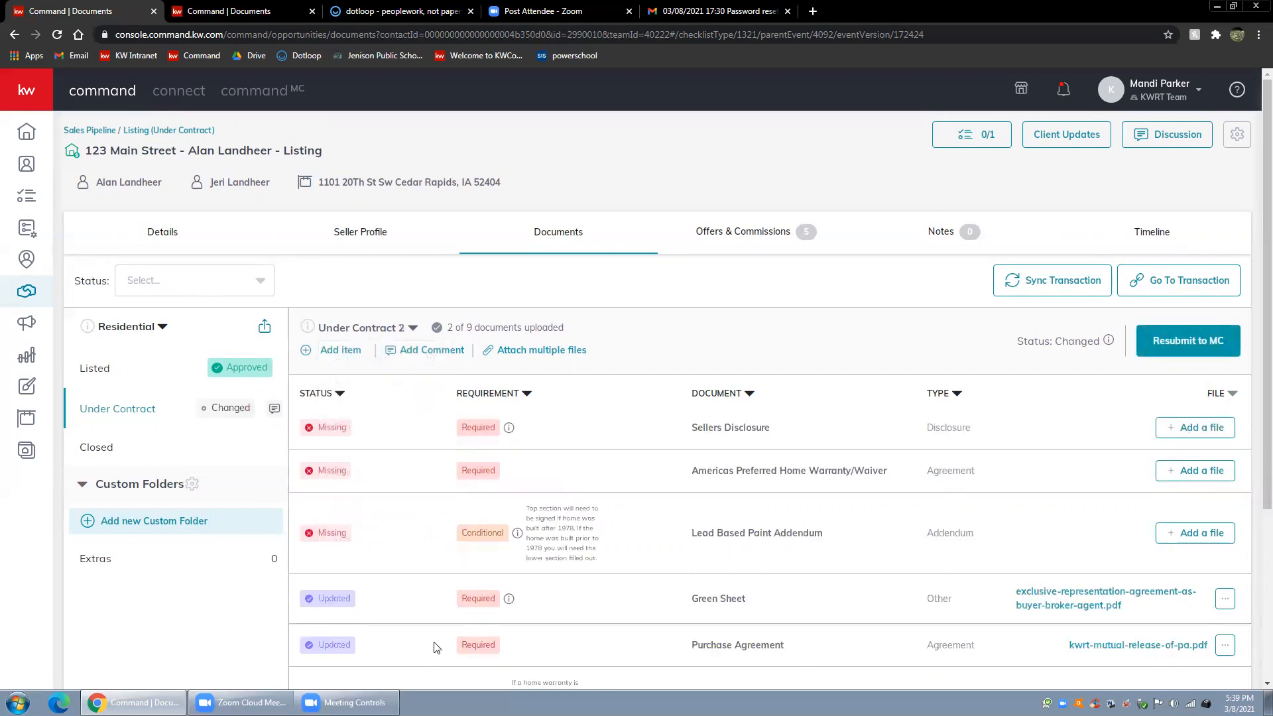
Review the Under Contract 2 requirements and add the checklist comment "kjfklsdjf"
{"action": "scroll", "coordinate": [434, 643], "scroll_direction": "down", "scroll_amount": 2}
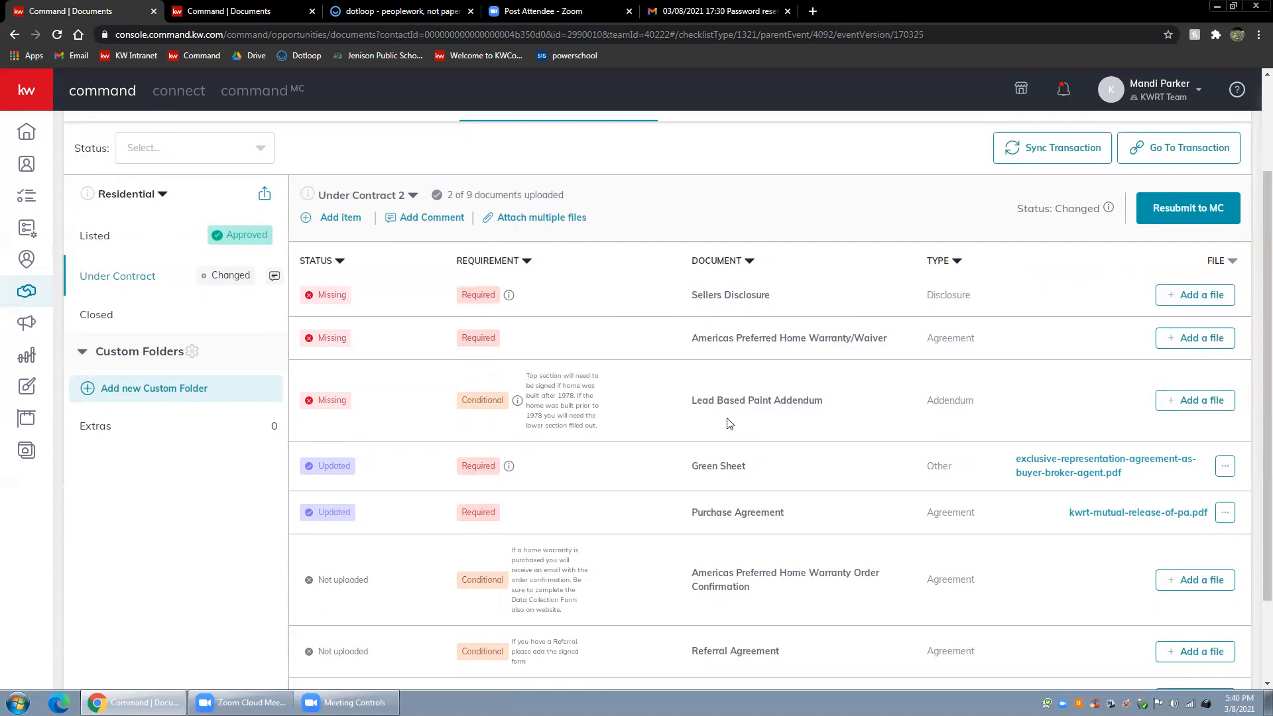
{"action": "scroll", "coordinate": [680, 421], "scroll_direction": "up", "scroll_amount": 1}
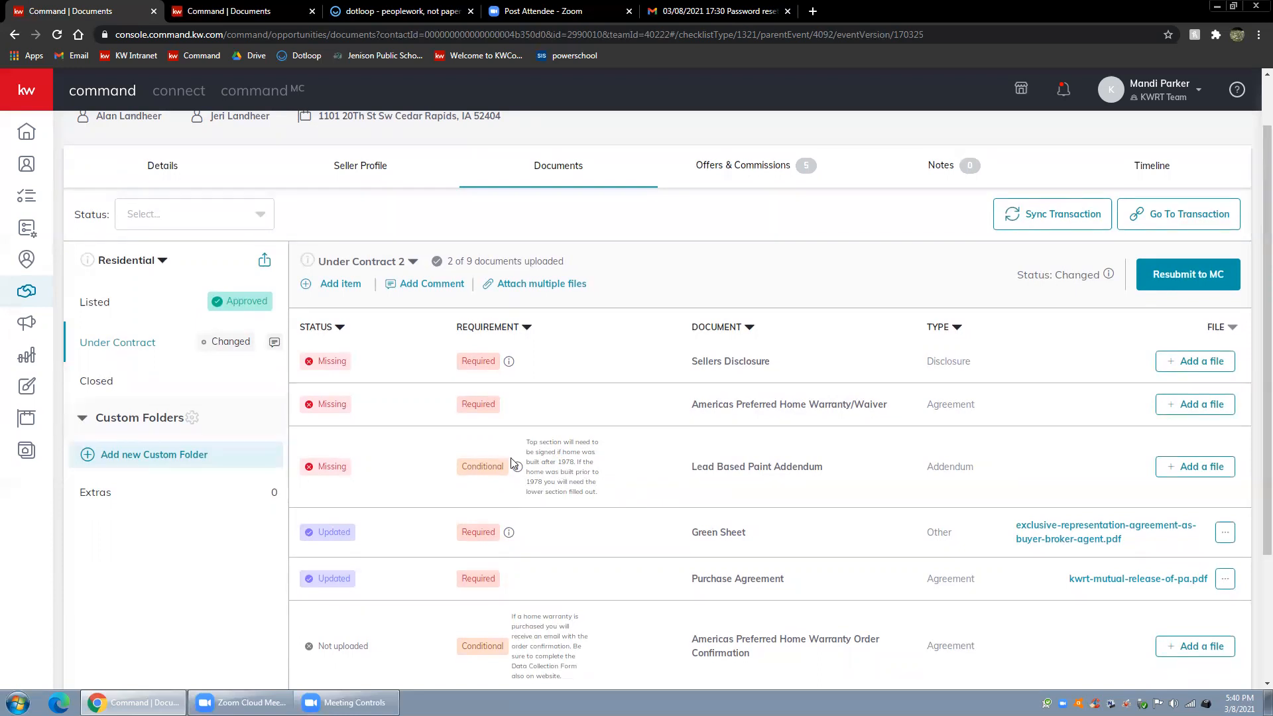
{"action": "left_click", "coordinate": [436, 289]}
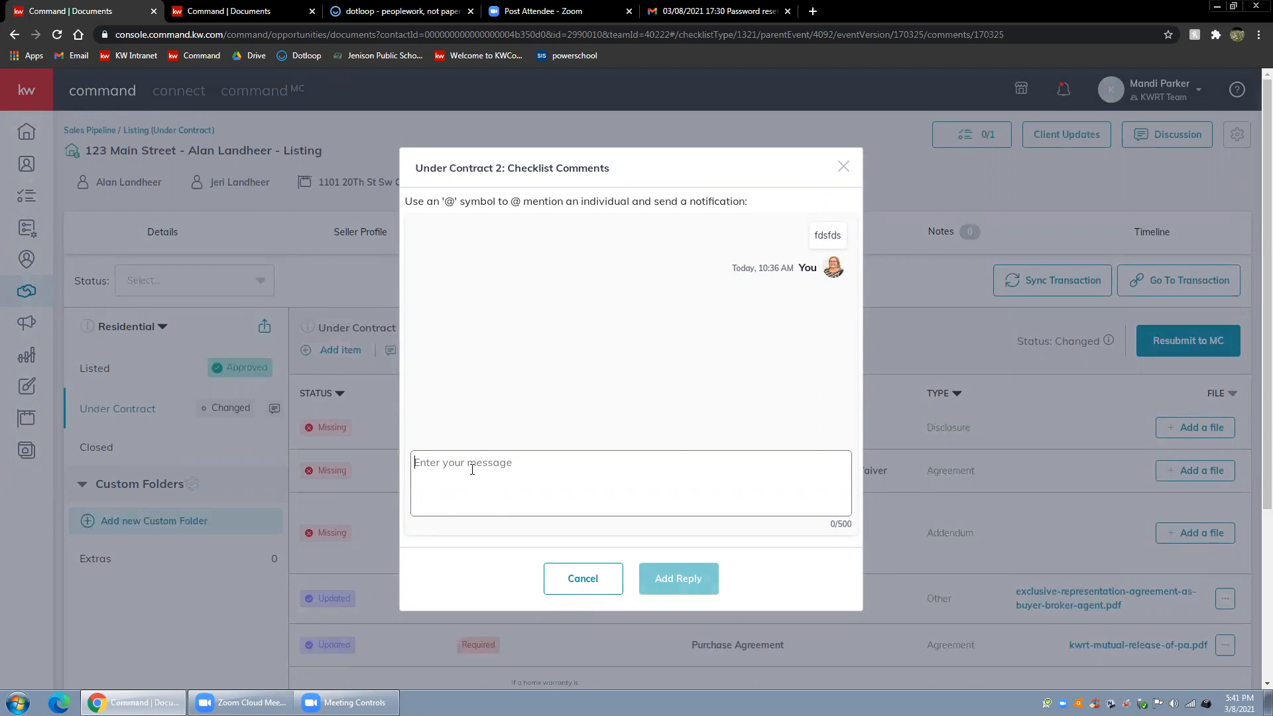
{"action": "type", "text": "kjfklsdjf"}
{"action": "left_click", "coordinate": [683, 581]}
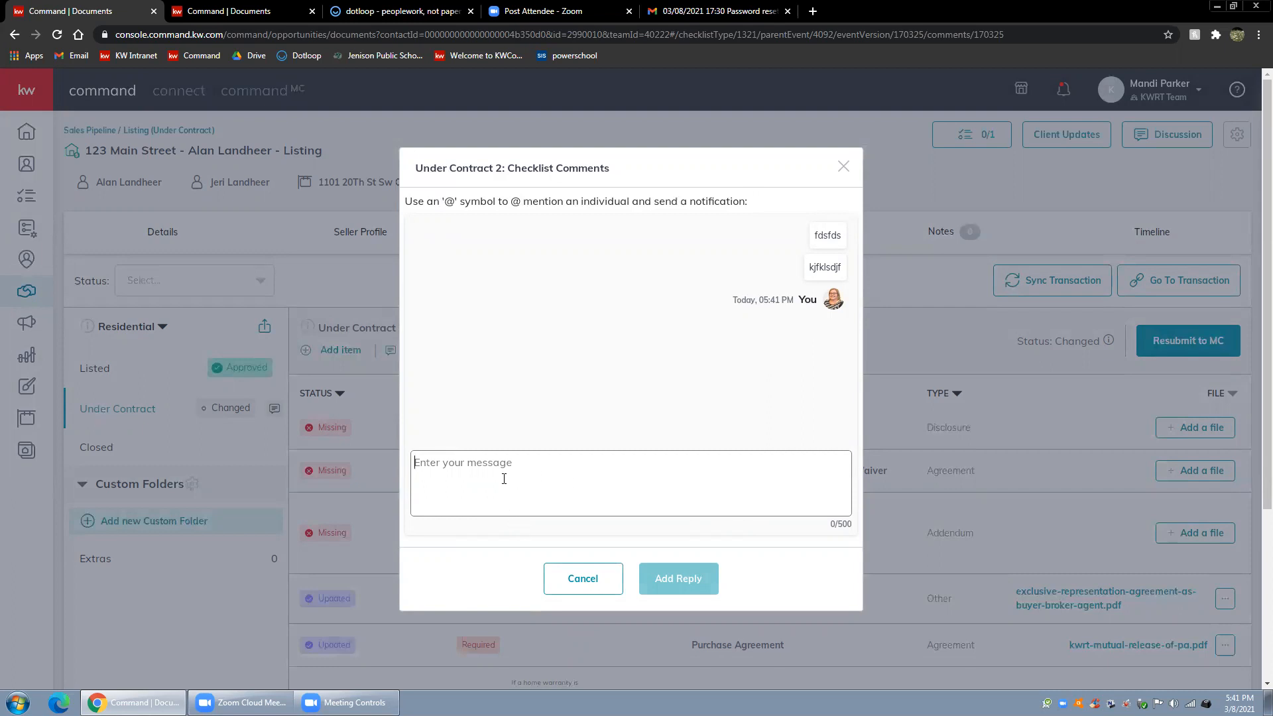
Draft a checklist comment that @-mentions the first suggested team member, and cancel it without sending
{"action": "type", "text": "@"}
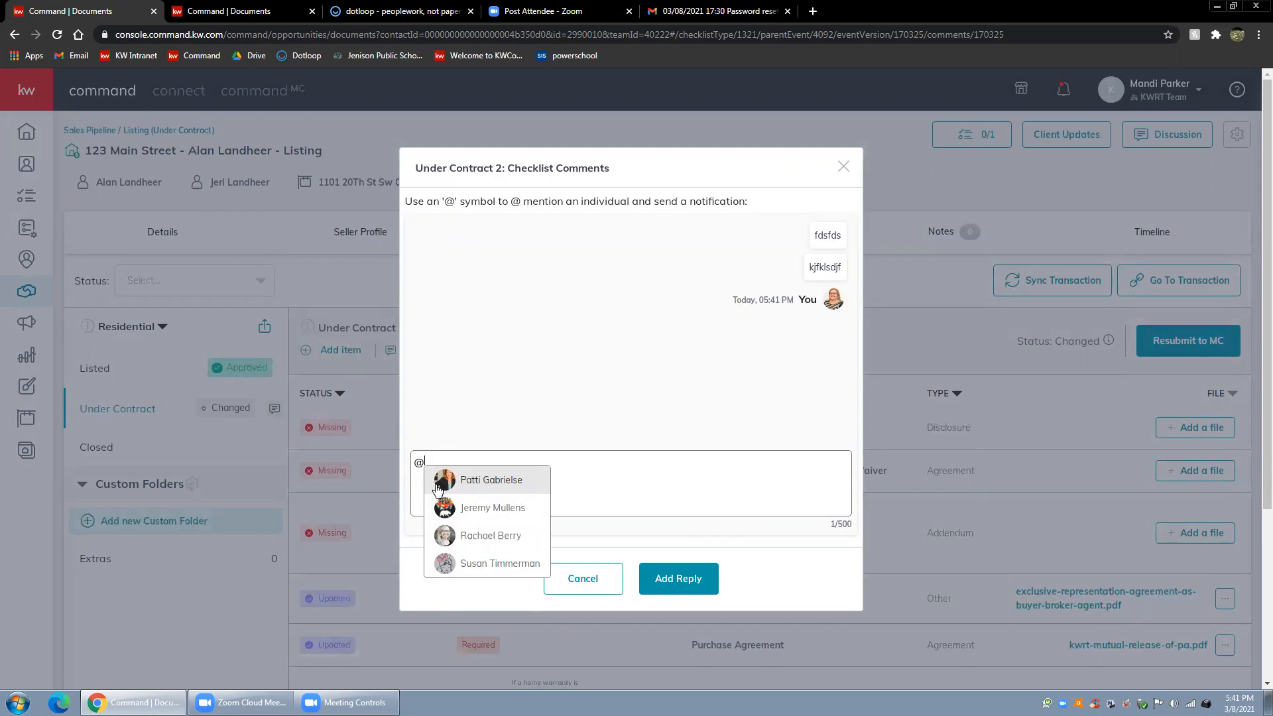
{"action": "left_click", "coordinate": [488, 485]}
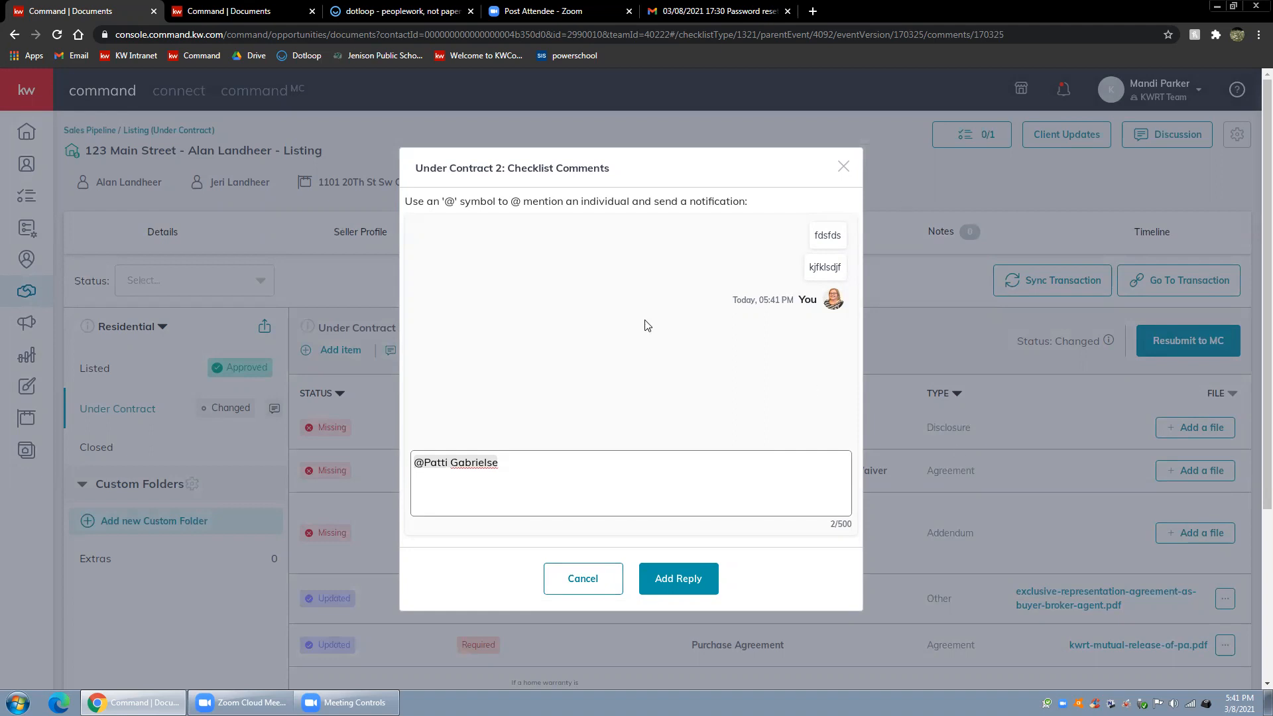
{"action": "left_click", "coordinate": [589, 598]}
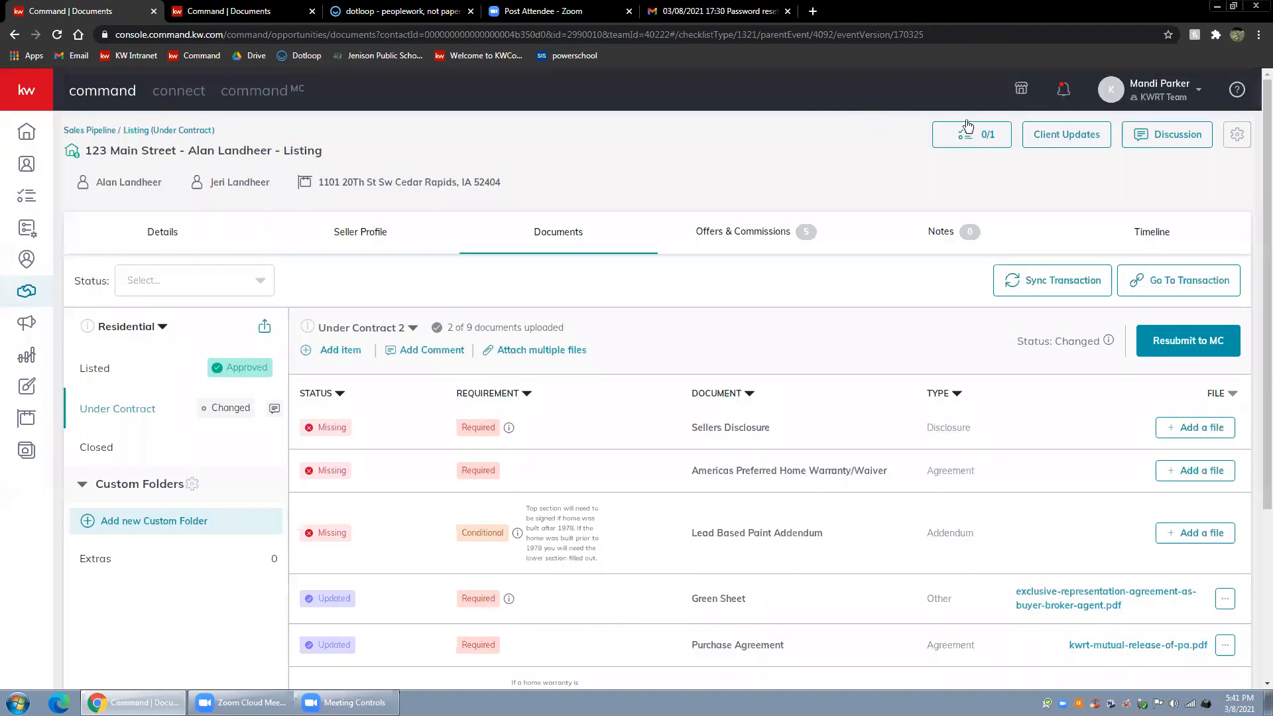
Examine the message notification about an Under Contract checklist and its dismiss option, closing the notifications without dismissing it
{"action": "left_click", "coordinate": [1066, 93]}
{"action": "left_click", "coordinate": [1059, 90]}
{"action": "left_click", "coordinate": [1063, 93]}
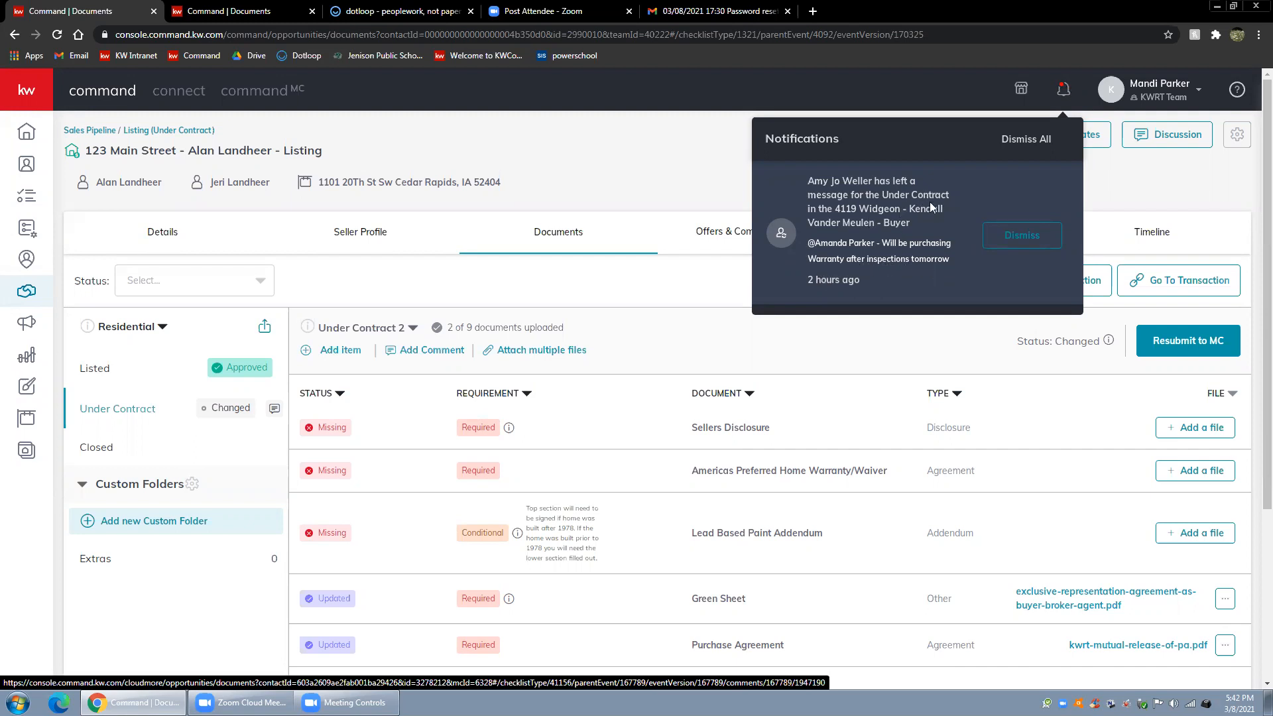
{"action": "left_click", "coordinate": [696, 141]}
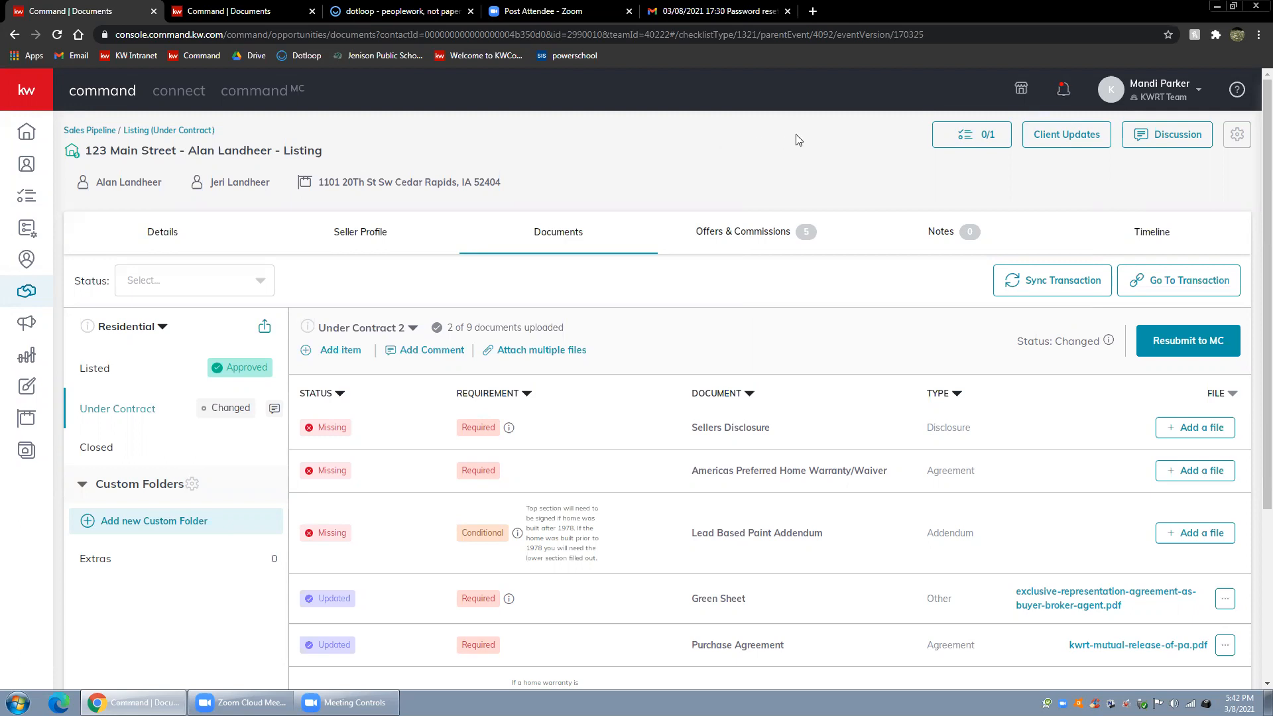
{"action": "left_click", "coordinate": [1062, 89]}
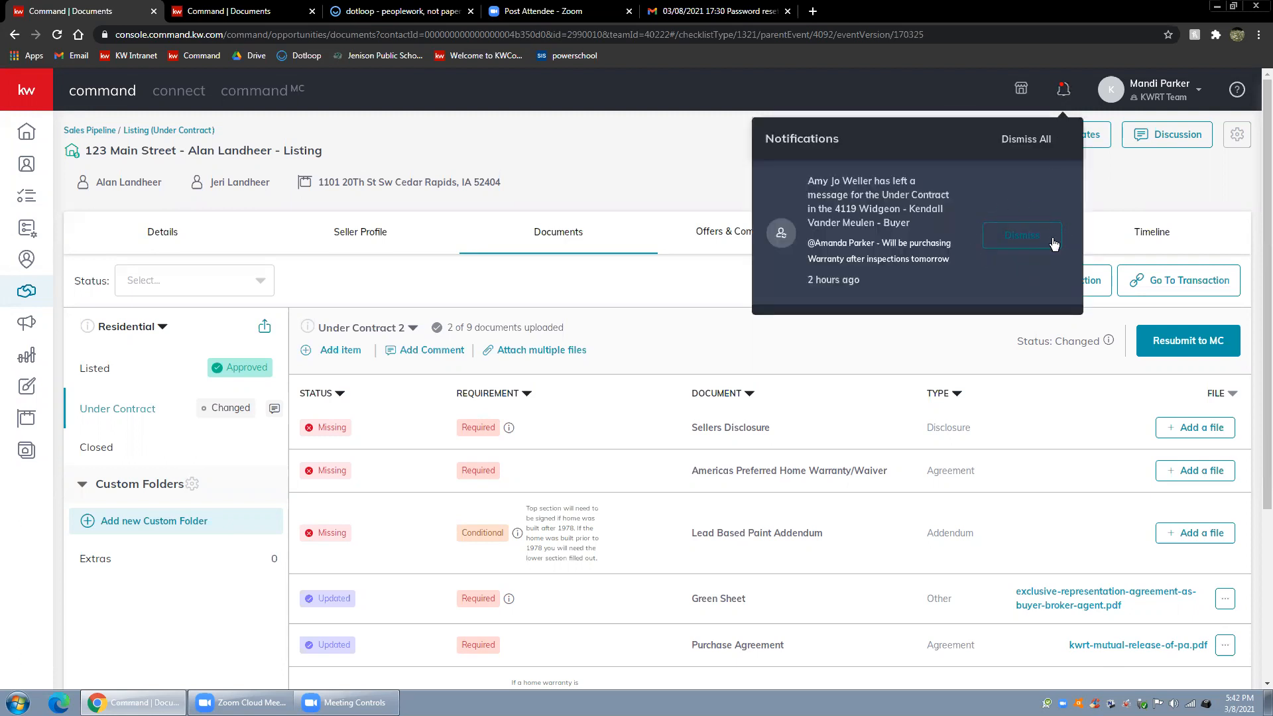
{"action": "left_click", "coordinate": [952, 94]}
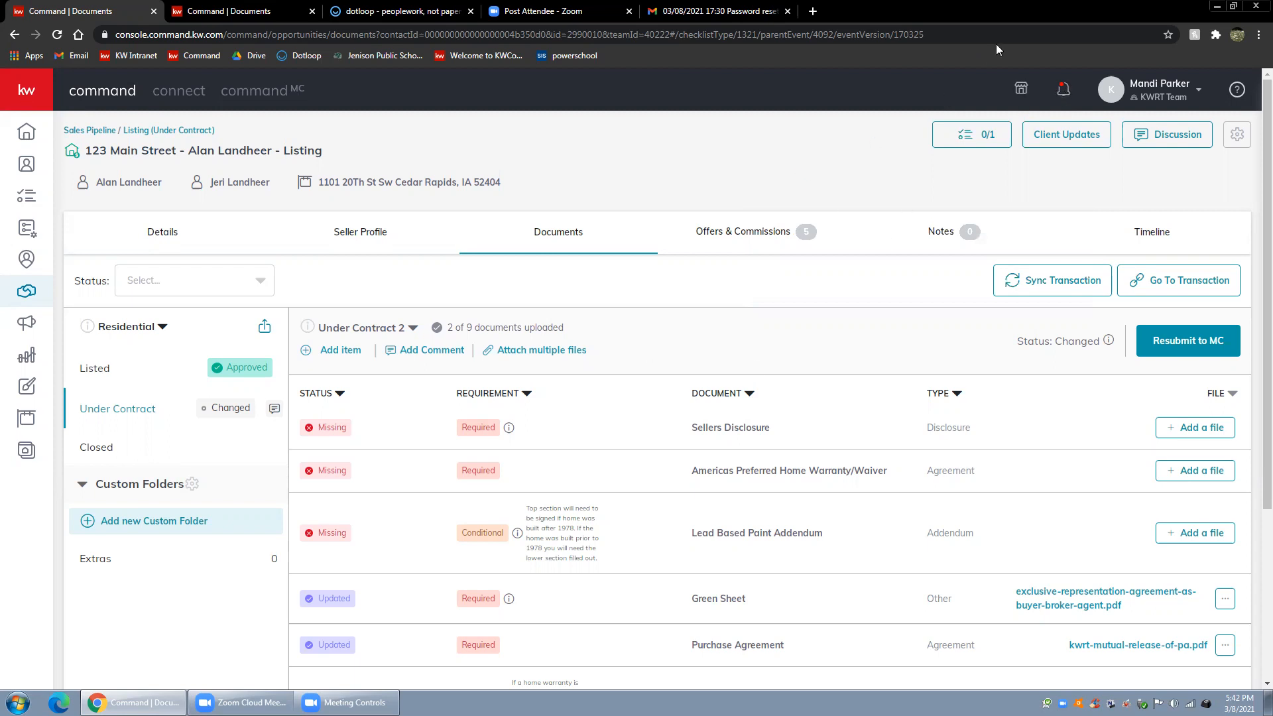
View the existing comments on the Under Contract 2 checklist, close them, and look over its document list
{"action": "left_click", "coordinate": [275, 411]}
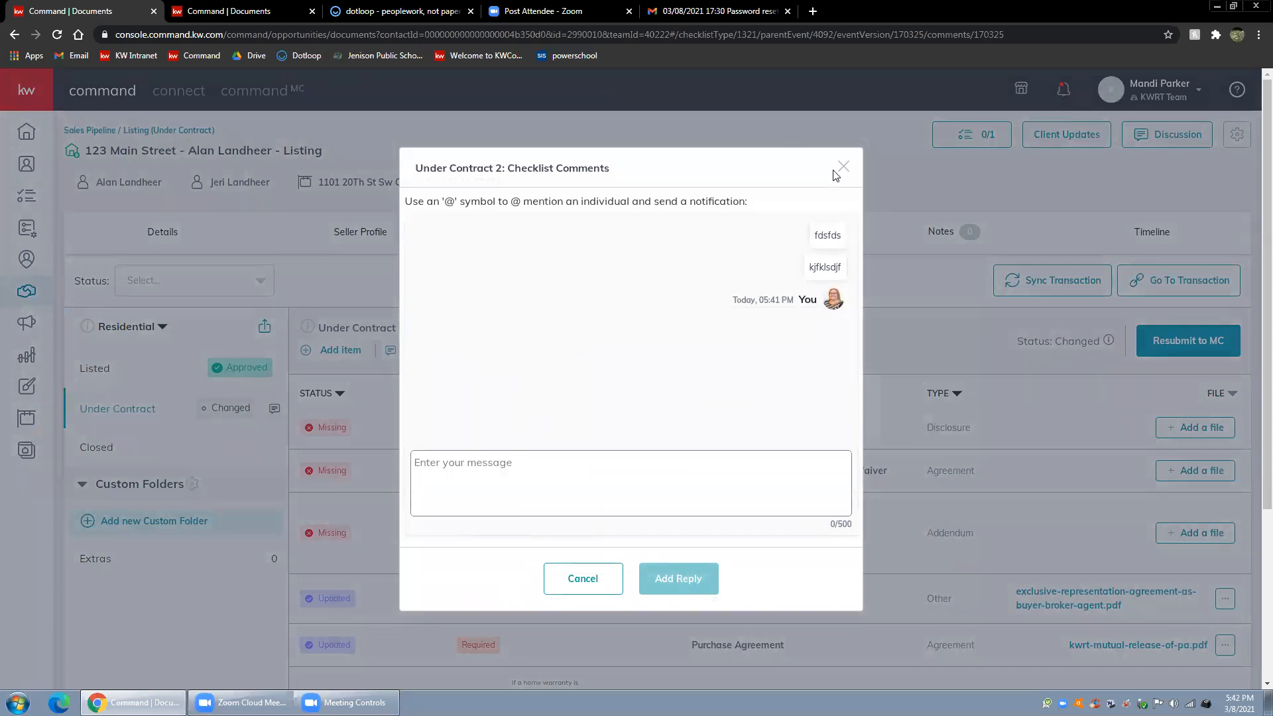
{"action": "left_click", "coordinate": [1087, 274]}
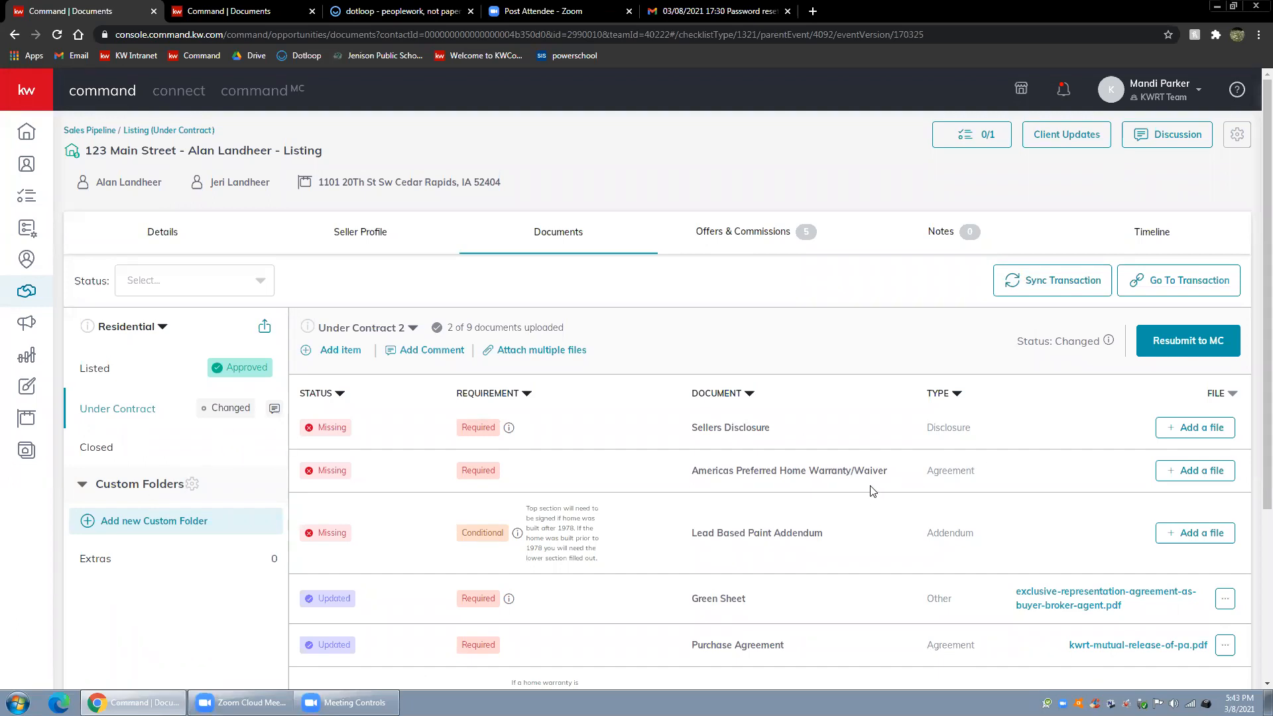
{"action": "scroll", "coordinate": [870, 489], "scroll_direction": "down", "scroll_amount": 3}
{"action": "scroll", "coordinate": [869, 489], "scroll_direction": "up", "scroll_amount": 3}
Switch to the other, active listing's documents and open its Under Contract checklist
{"action": "left_click", "coordinate": [233, 12]}
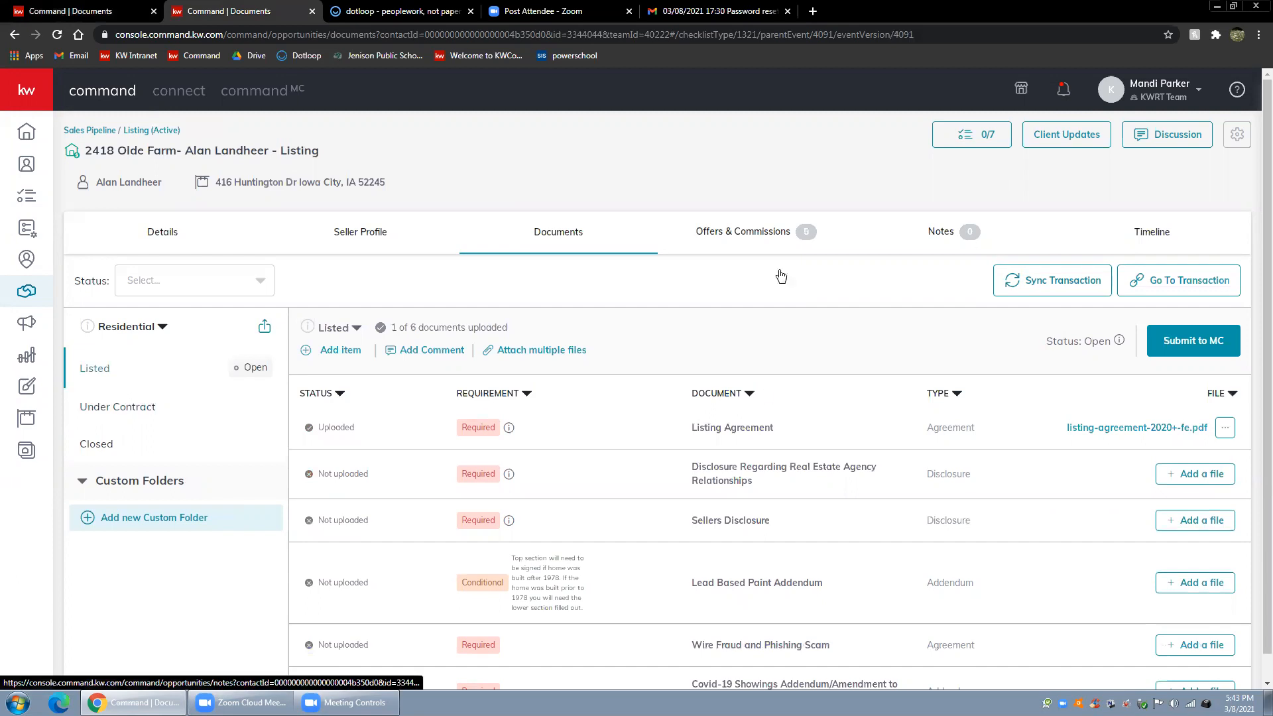
{"action": "left_click", "coordinate": [109, 417]}
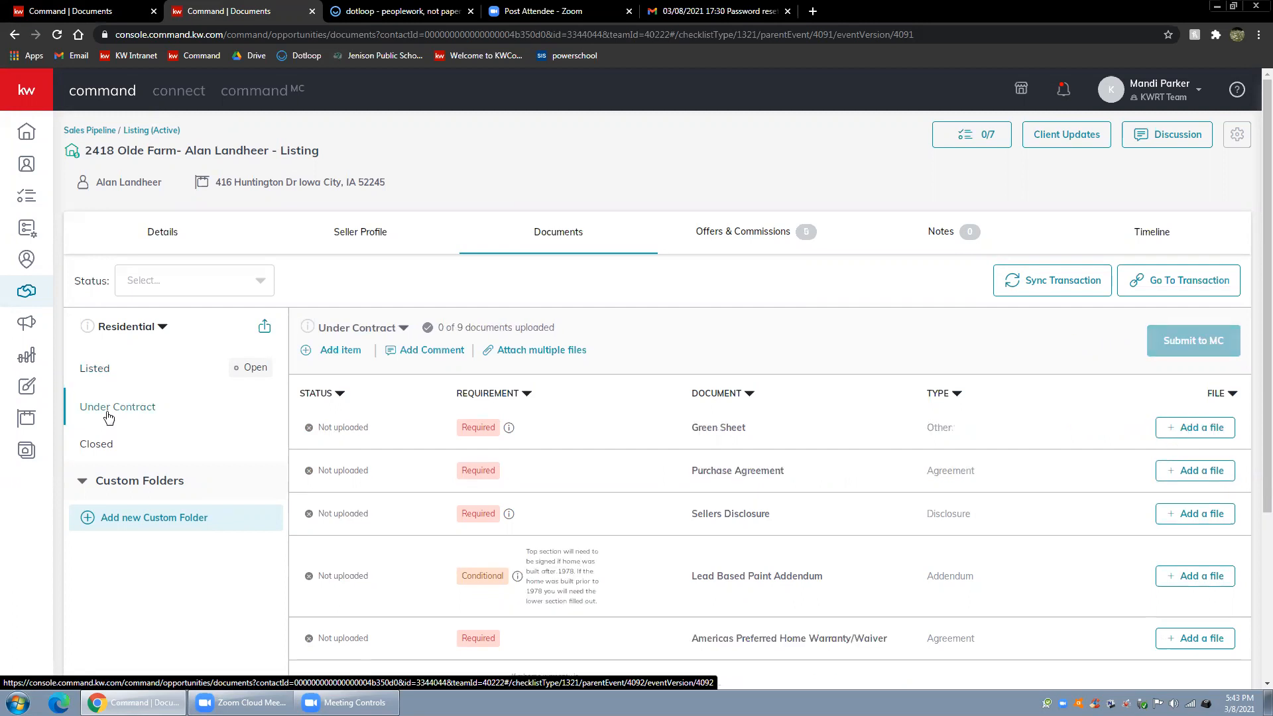